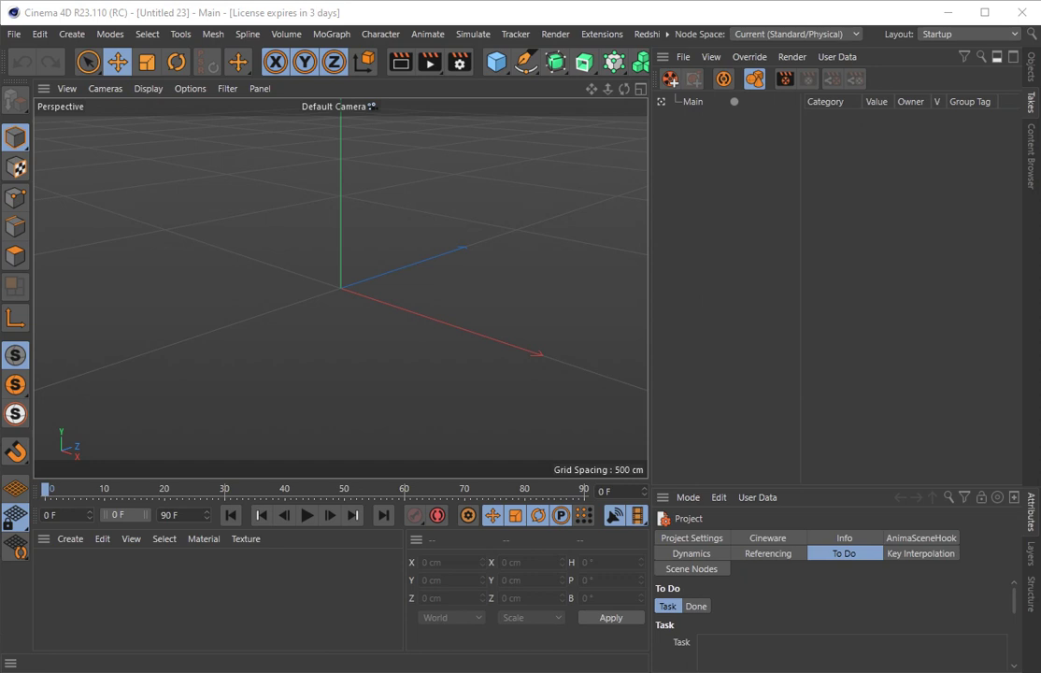
- Import Capoeira.fbx into the viewport with default FBX settings and preview its animation
left_click_drag(211, 309, 309, 307)
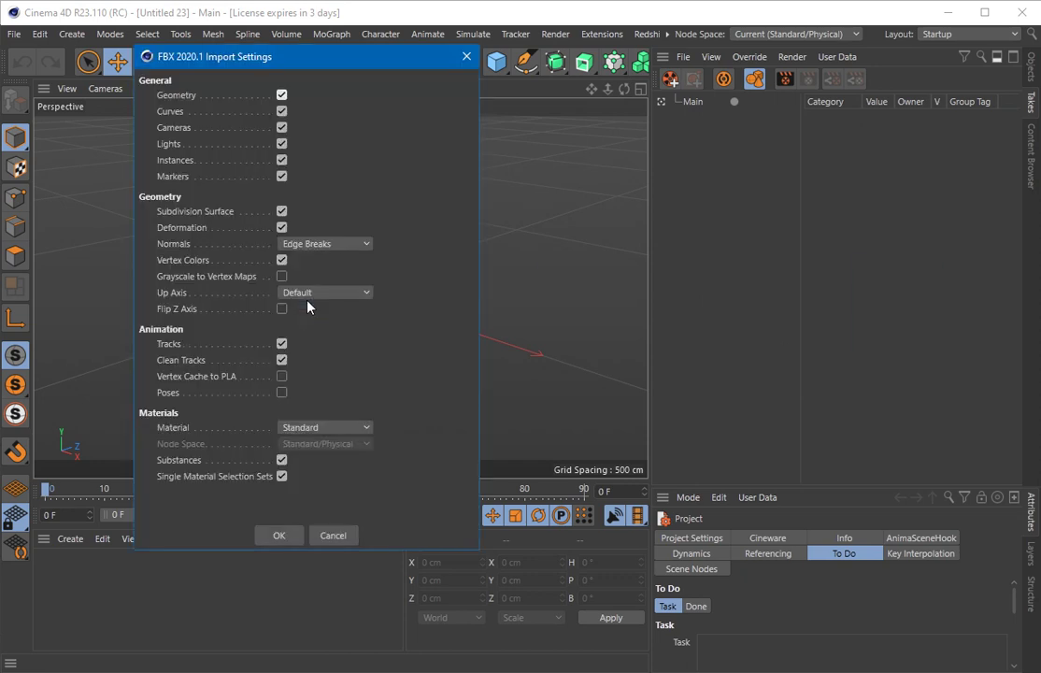
left_click(292, 540)
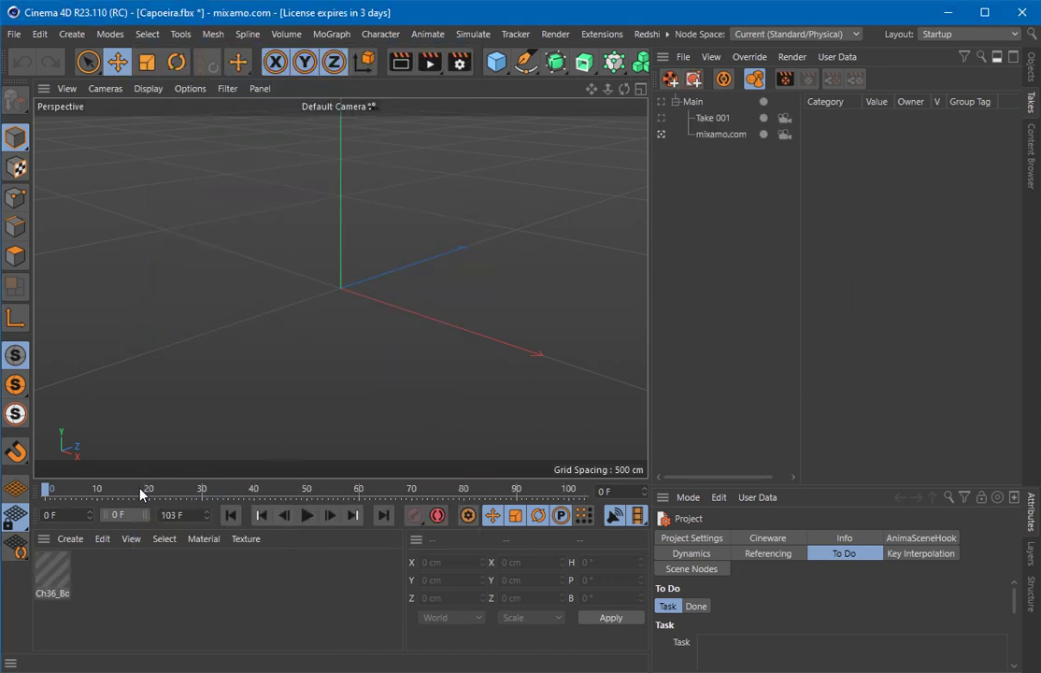
mouse_move(61, 493)
left_mouse_down()
mouse_move(342, 492)
mouse_move(119, 511)
left_mouse_up()
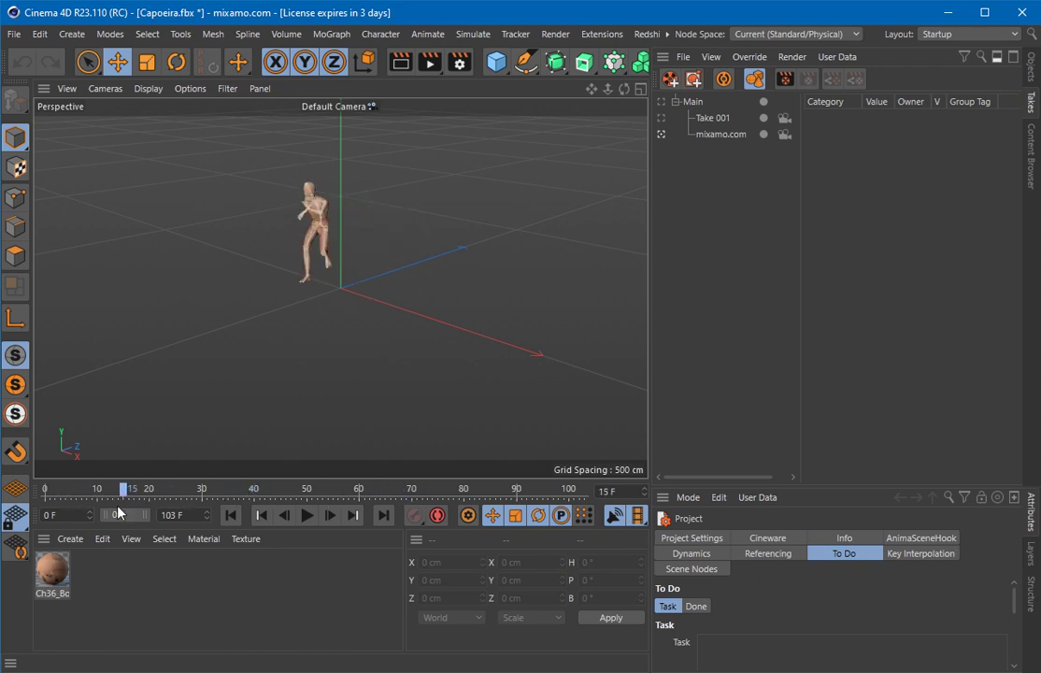
- In a new project, import Sitting Laughing.fbx and preview its animation
left_click(14, 34)
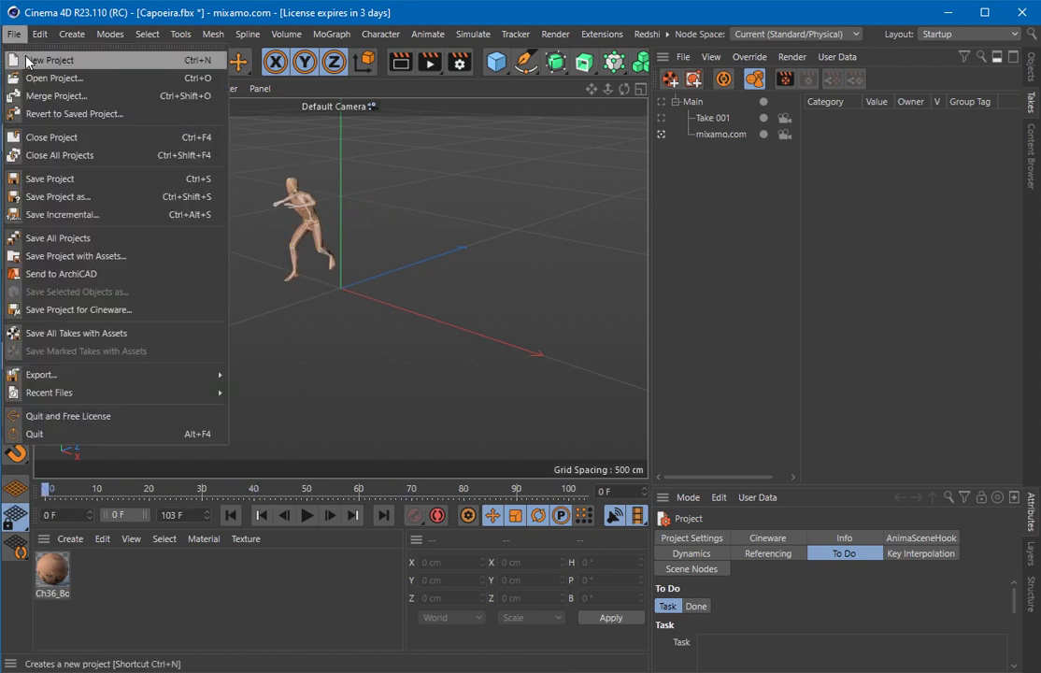
left_click(27, 62)
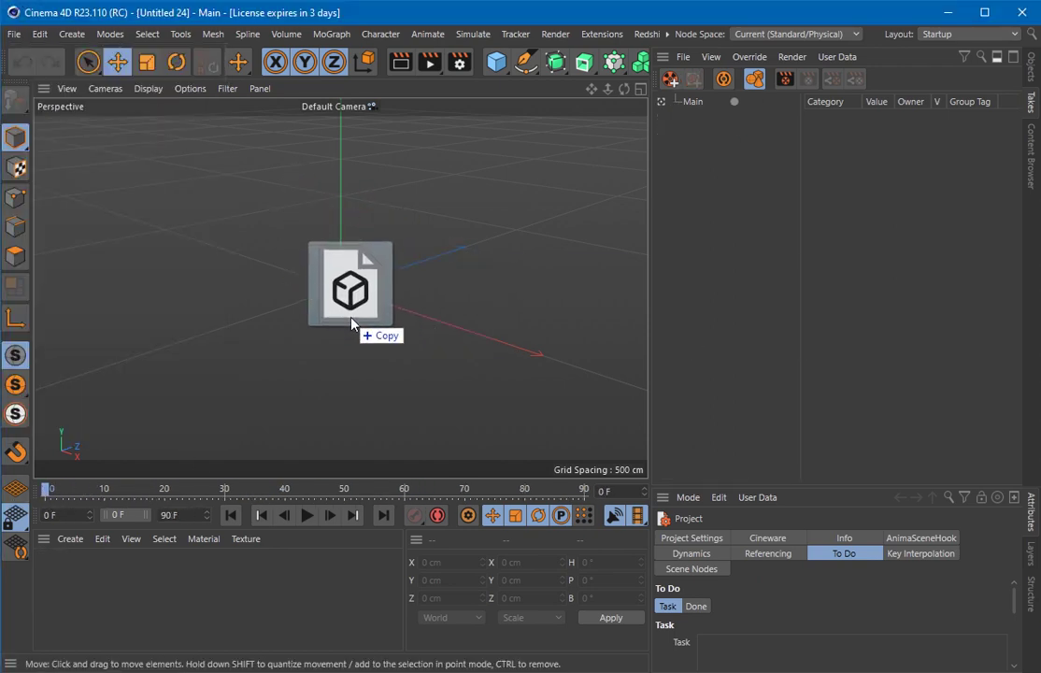
left_click_drag(420, 260, 355, 322)
left_click(325, 553)
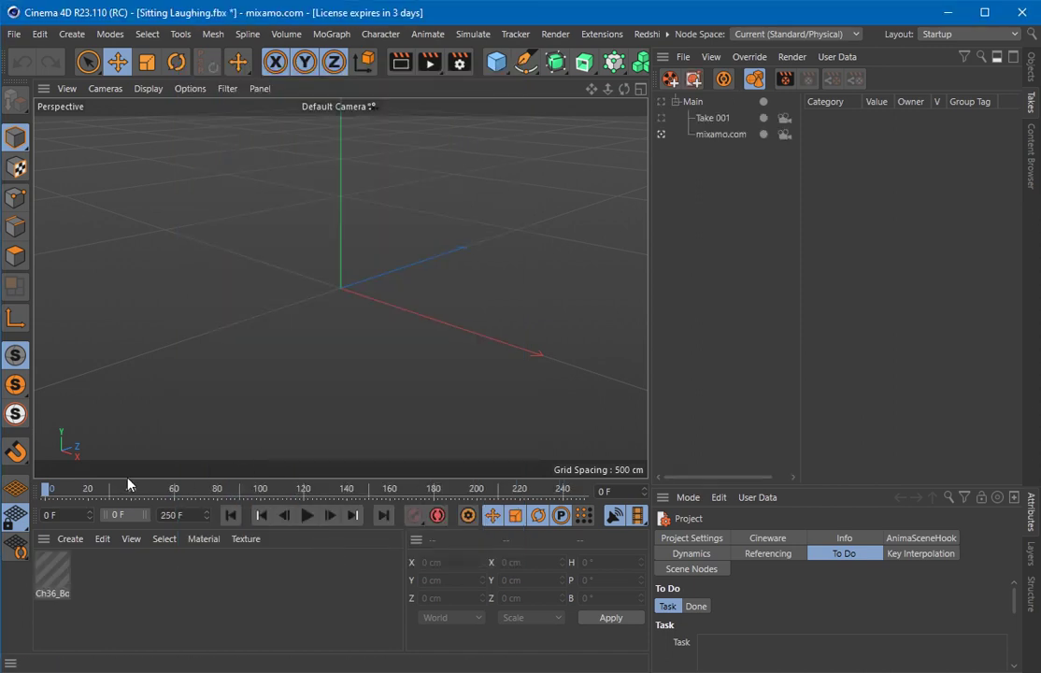
mouse_move(94, 490)
left_mouse_down()
mouse_move(407, 487)
mouse_move(47, 487)
left_mouse_up()
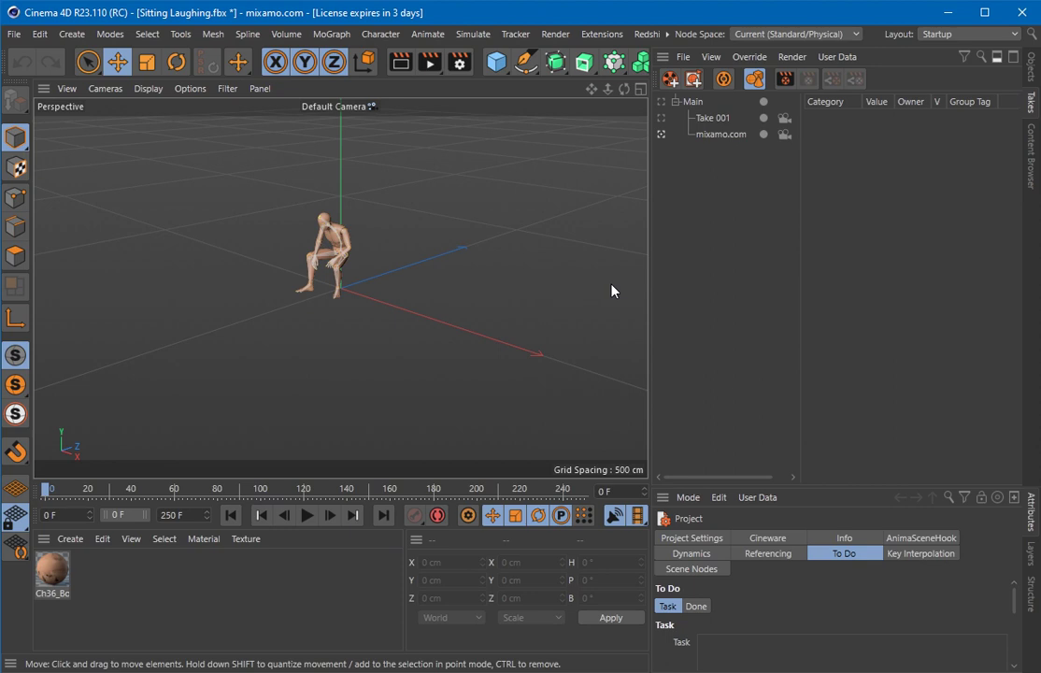
- Add a motion clip named 'Sitting' from the mixamorig1:Hips animation
left_click(1032, 63)
left_click(715, 94)
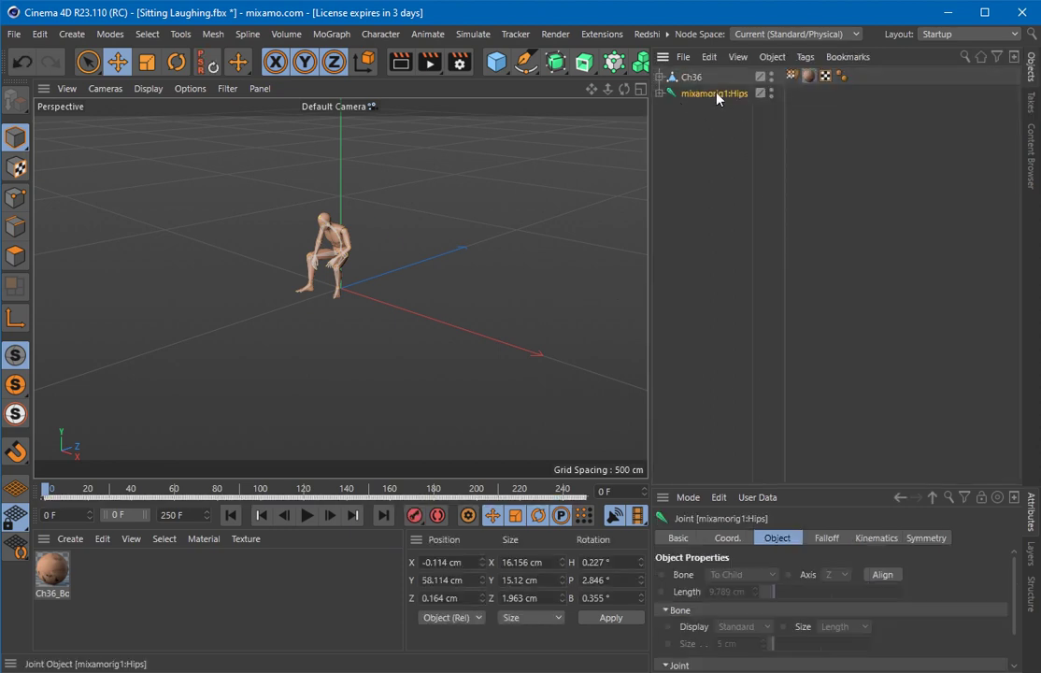
left_click(441, 35)
left_click(461, 265)
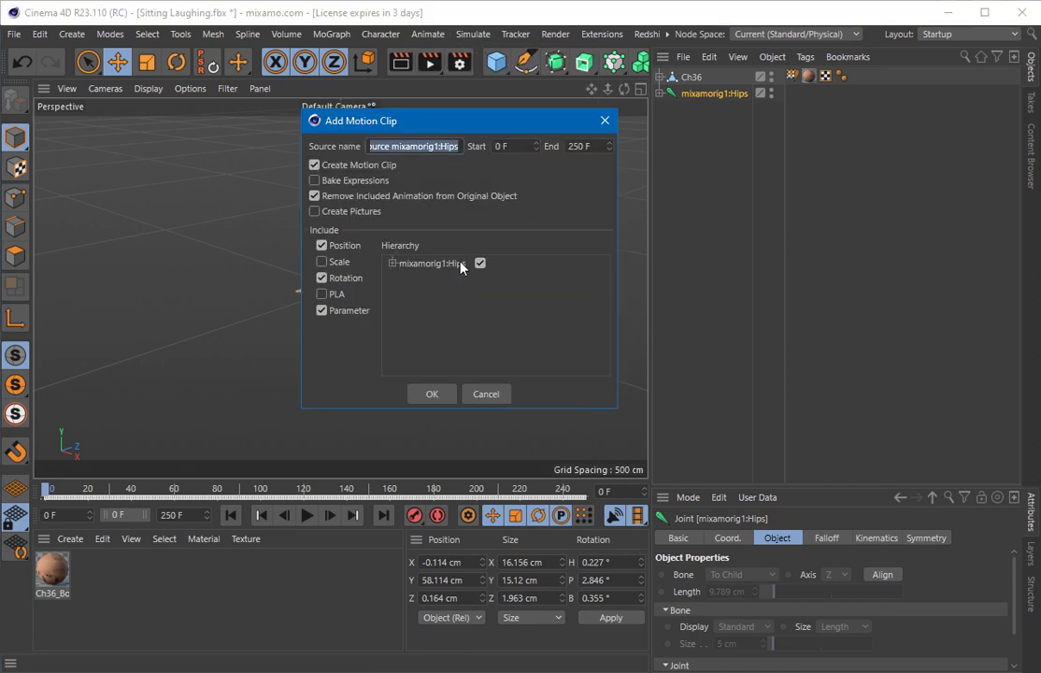
key("BackSpace")
type("Sitting")
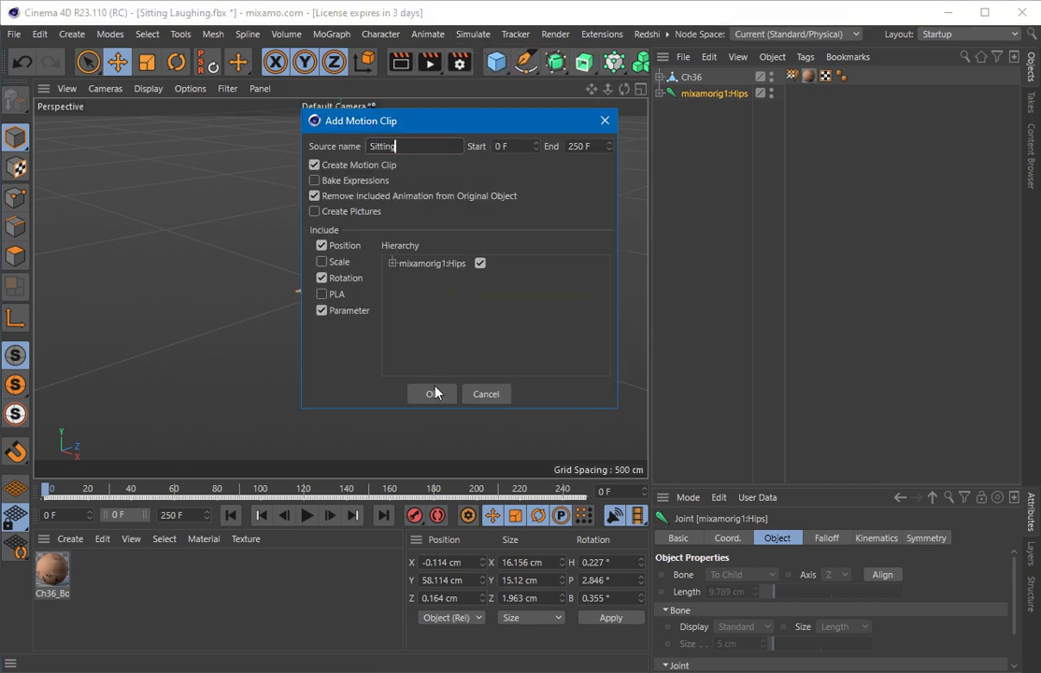
left_click(436, 393)
- Copy the Hips skeleton with its new Motions tag
left_click(793, 92)
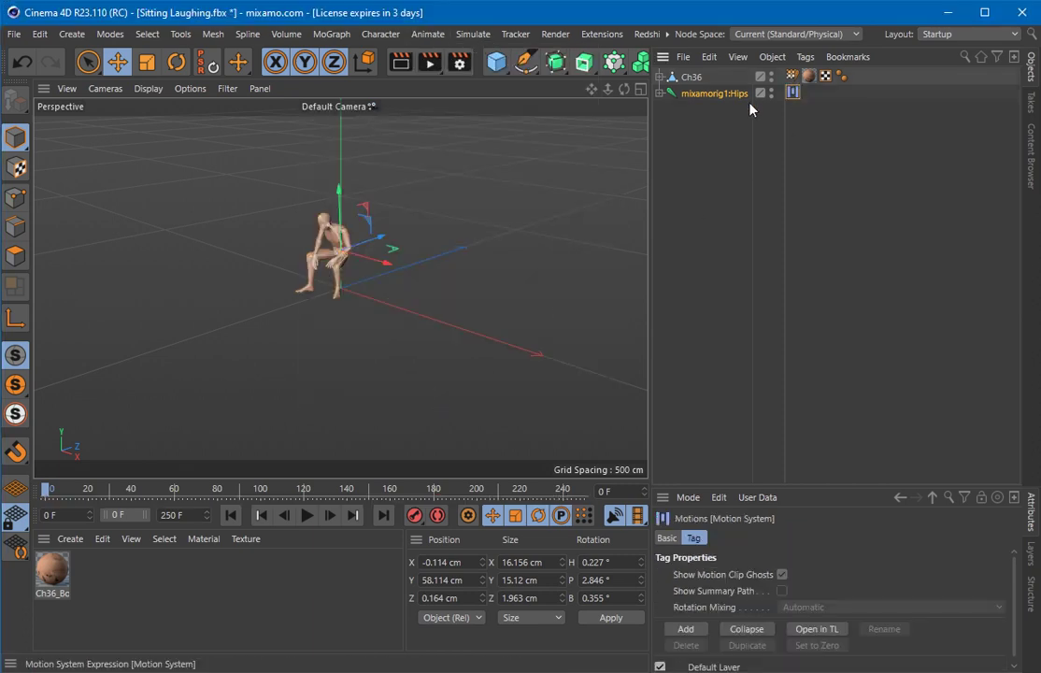
left_click(42, 36)
left_click(94, 137)
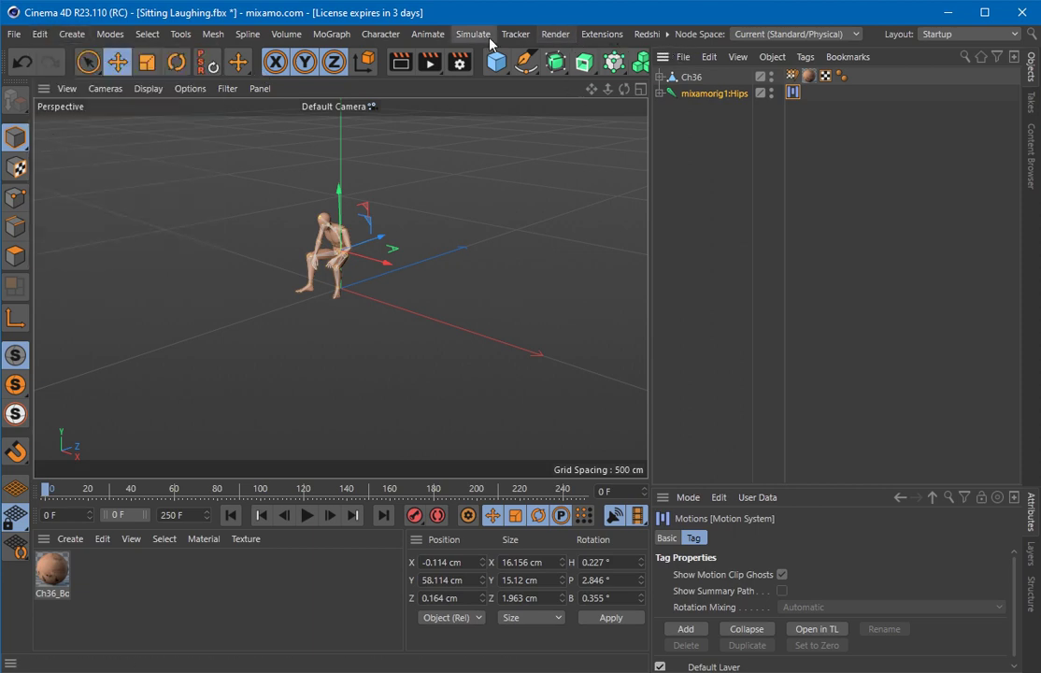
- Paste the copied Sitting skeleton into the Capoeira.fbx project as mixamorig1:Hips.1
left_click(667, 34)
mouse_move(685, 59)
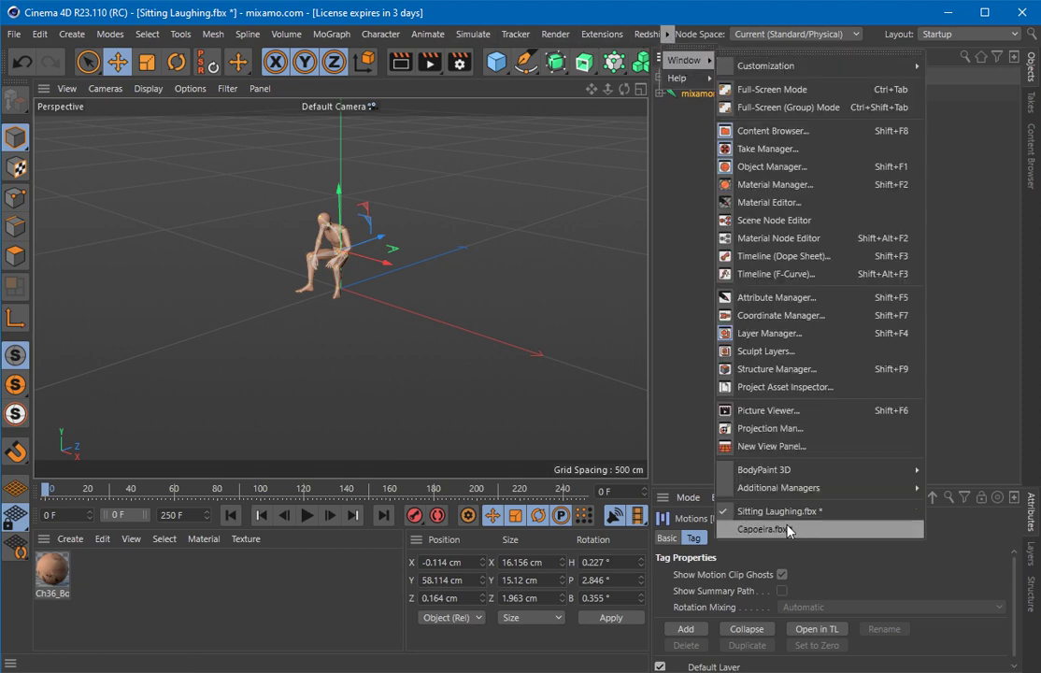
left_click(788, 529)
left_click(39, 35)
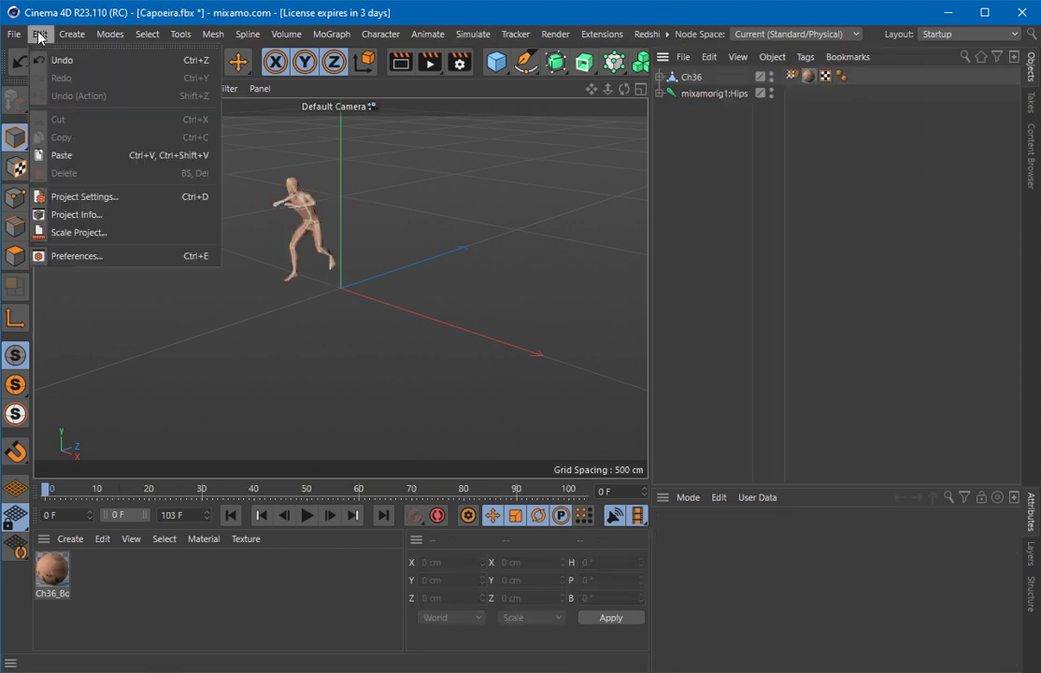
left_click(63, 155)
- Select the original mixamorig1:Hips joint and preview both animations playing together
left_click(734, 112)
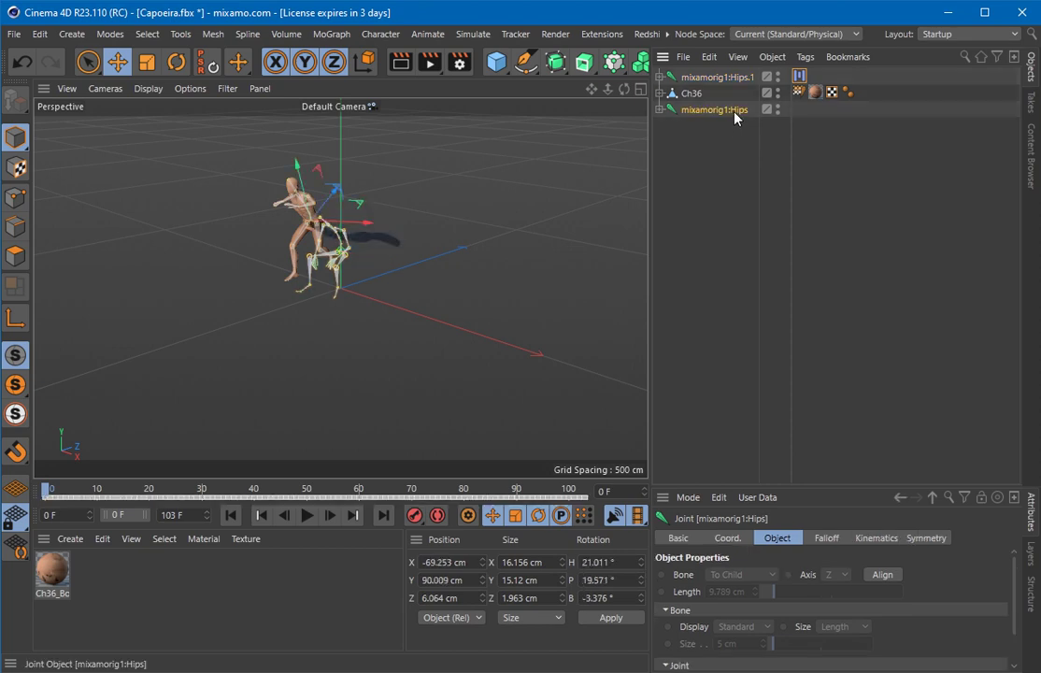
mouse_move(73, 490)
left_mouse_down()
mouse_move(336, 490)
mouse_move(48, 489)
left_mouse_up()
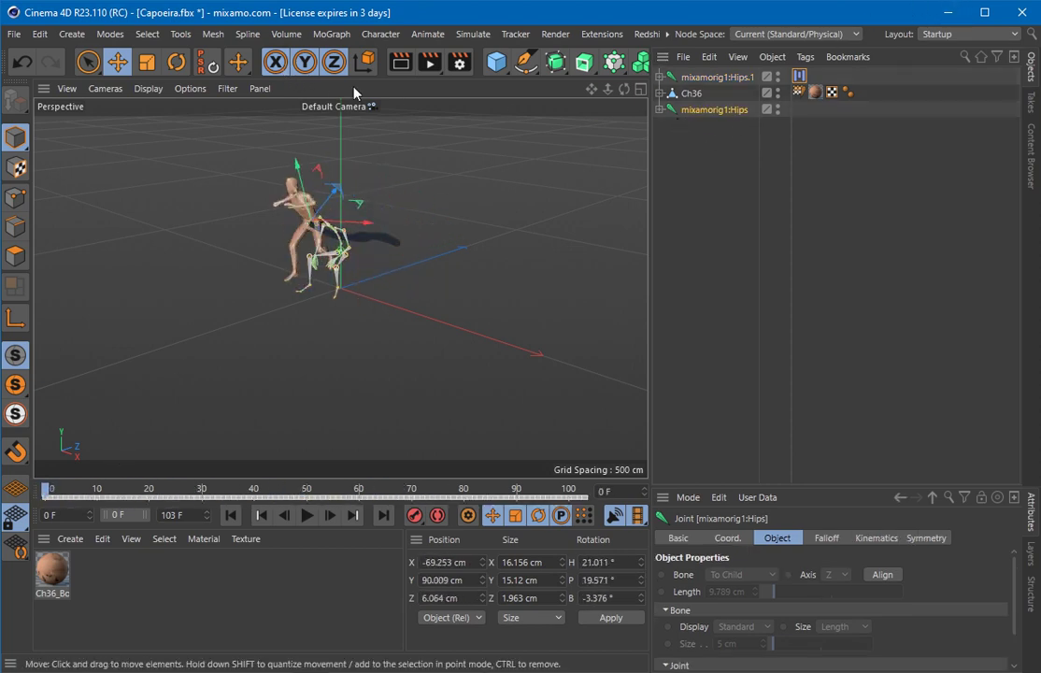
left_click(427, 33)
key("Escape")
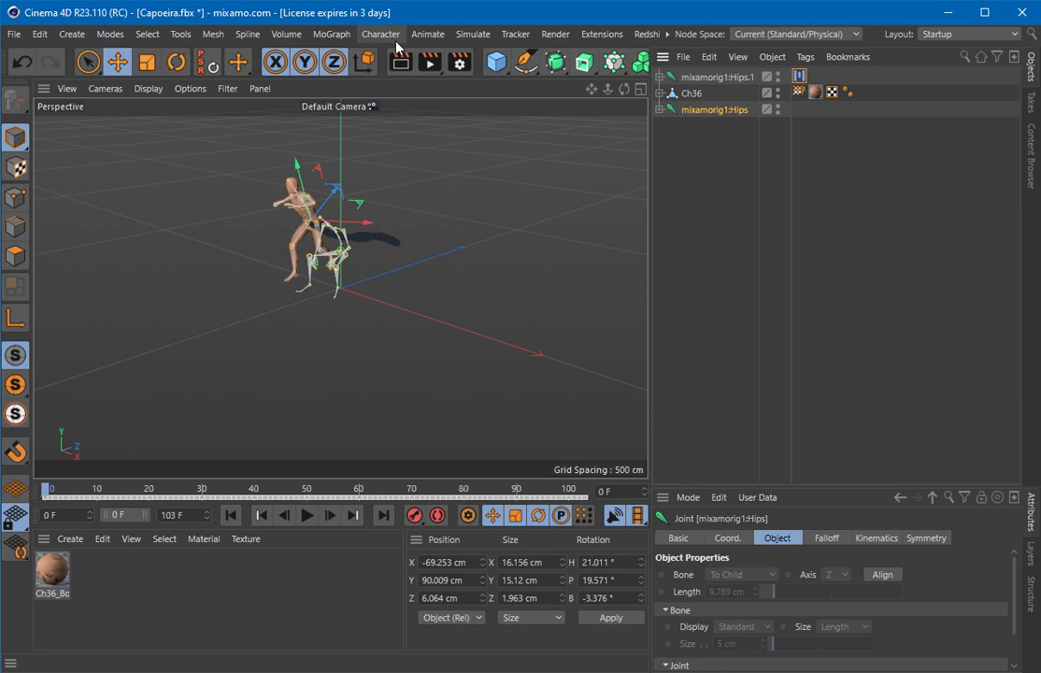
left_click(396, 36)
mouse_move(427, 34)
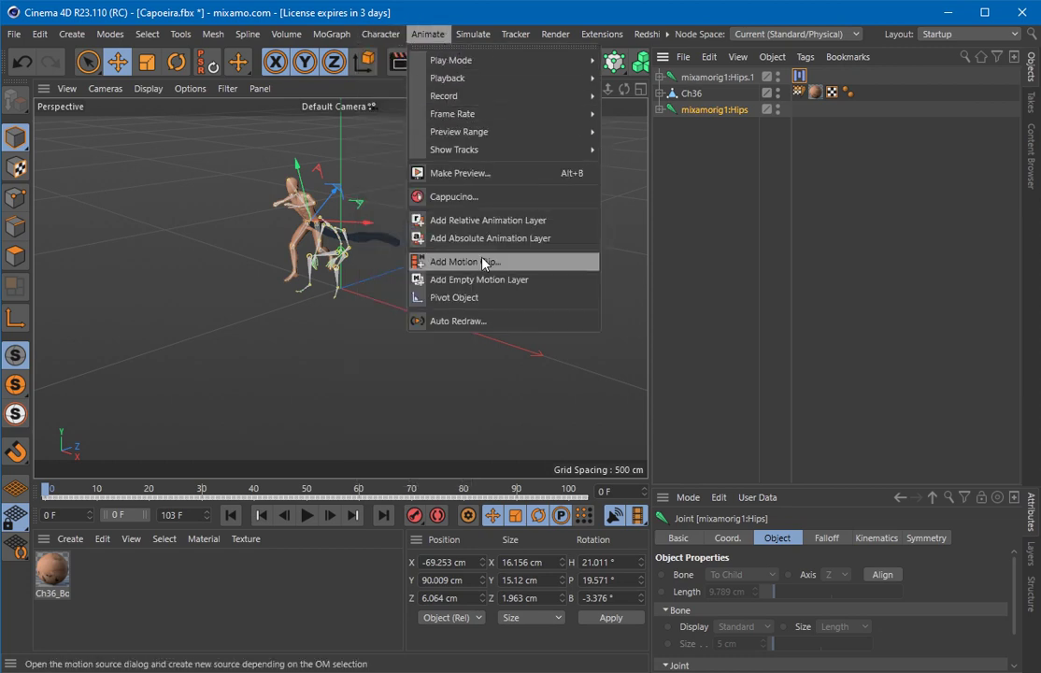
- Add a motion clip named 'Capoeira' from the original Hips animation
left_click(458, 261)
type("Capo")
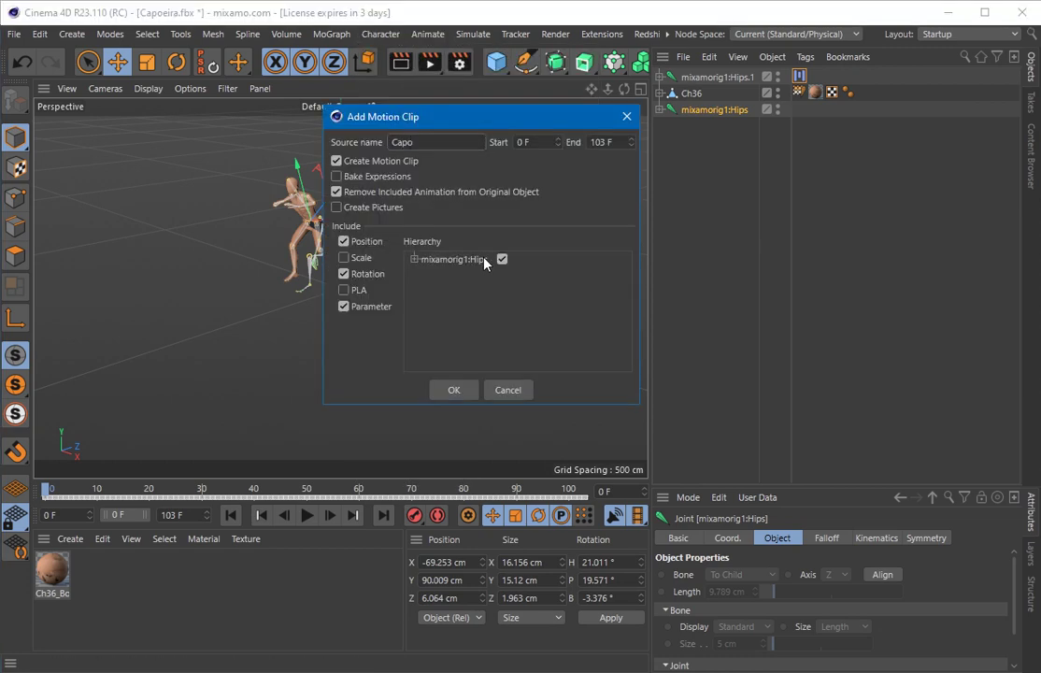
type("eira")
left_click(462, 392)
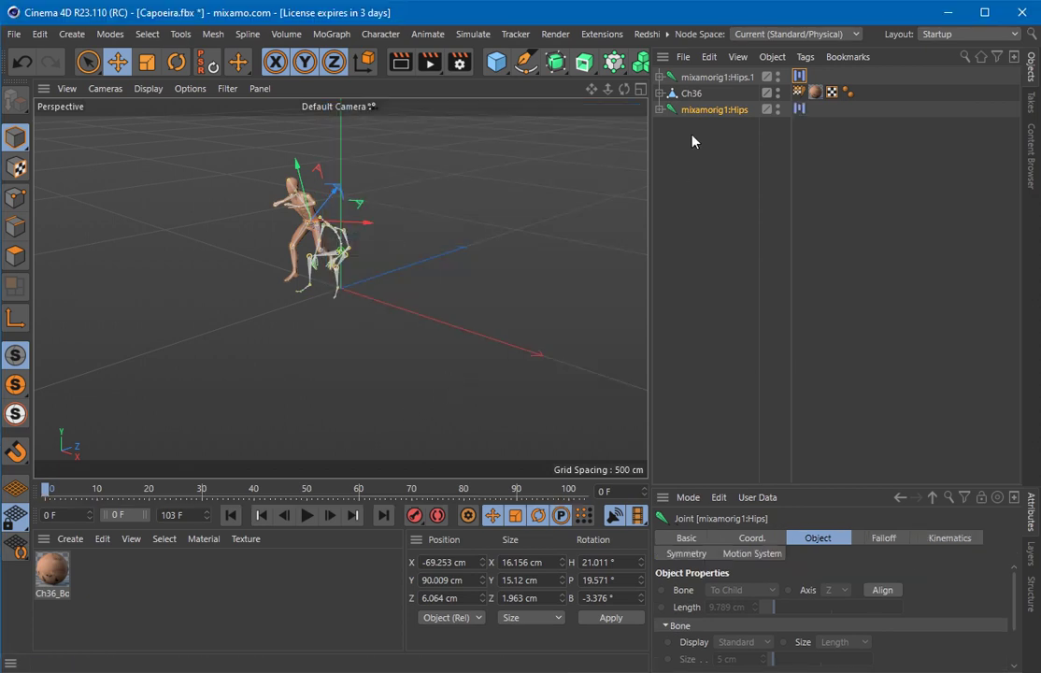
left_click(799, 77)
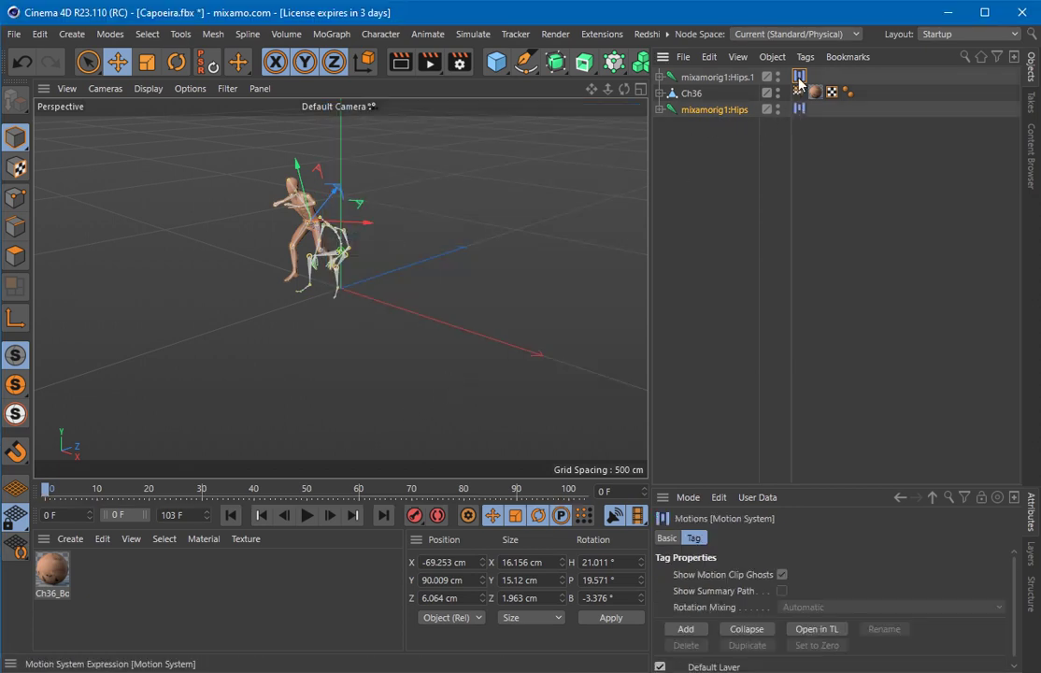
- Delete Take.001 and mixamo.com from the takes, then reselect mixamorig1:Hips
left_click(1034, 110)
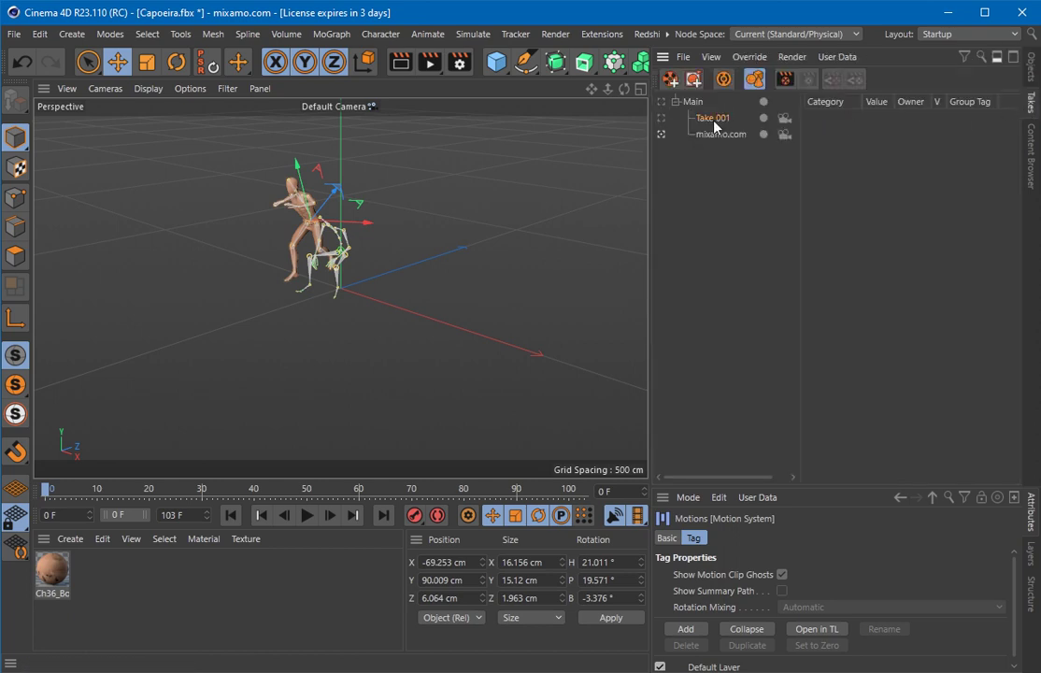
right_click(714, 123)
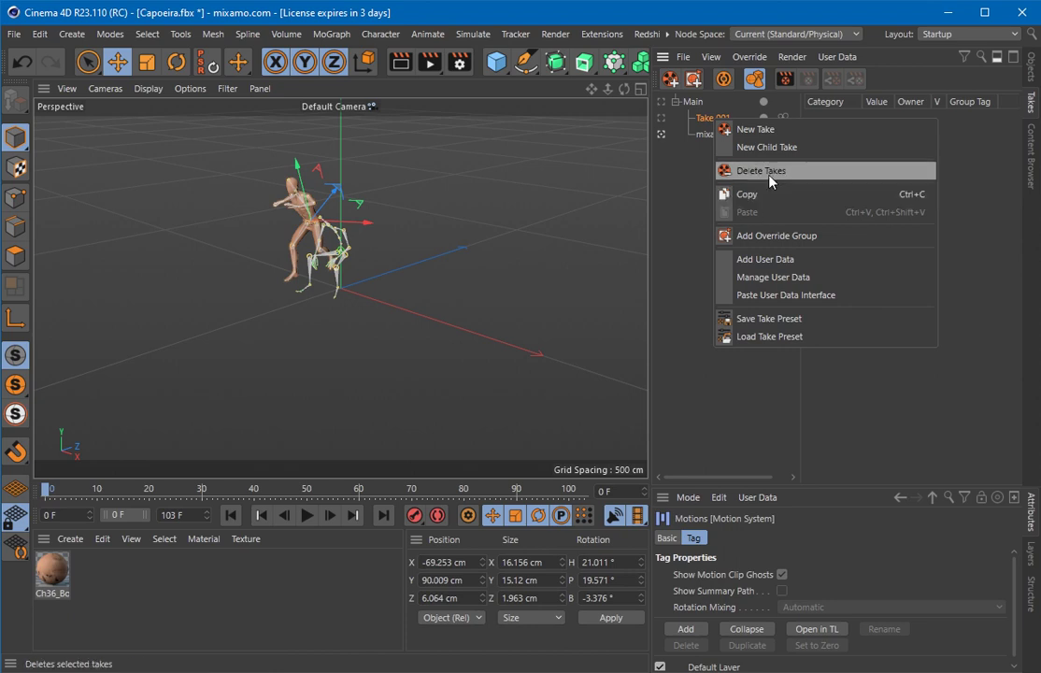
left_click(761, 169)
left_click(719, 119)
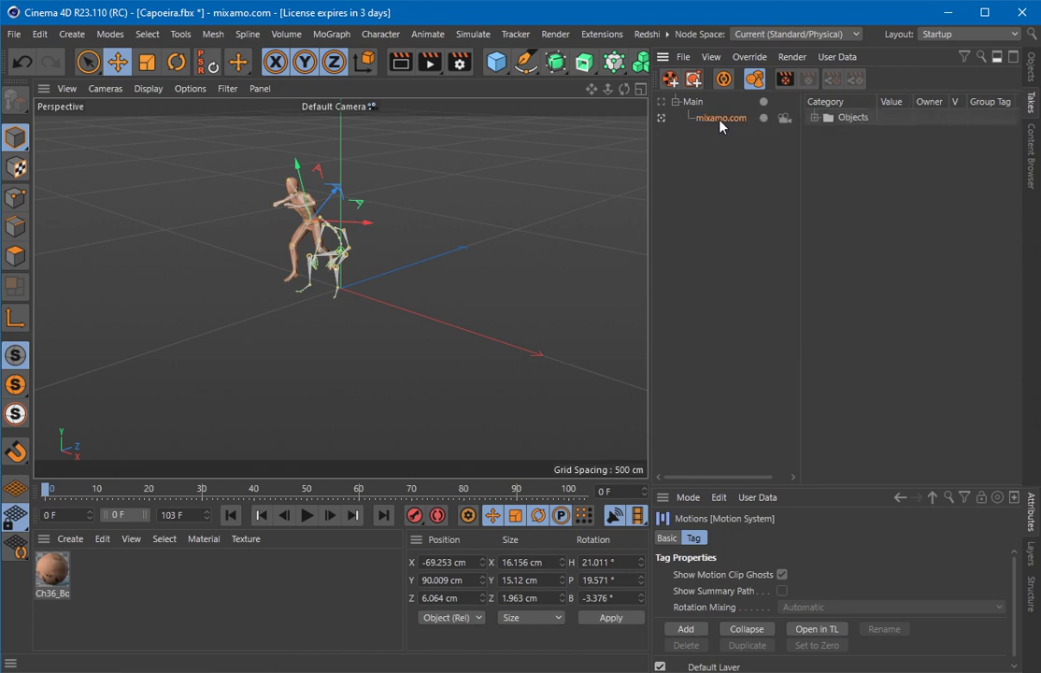
key("Delete")
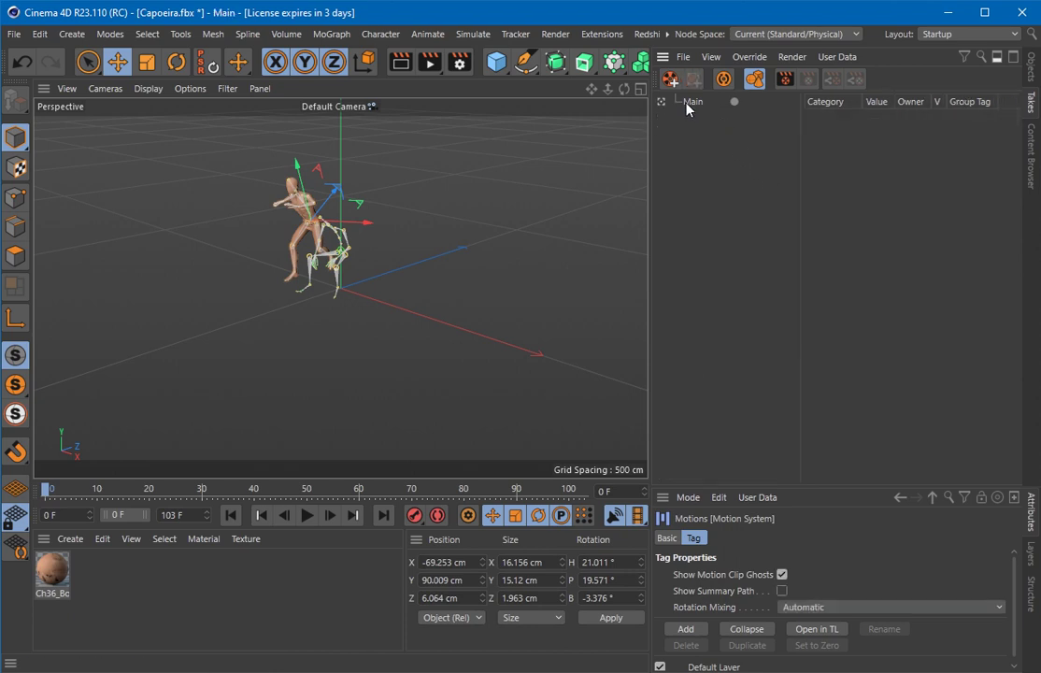
left_click(1032, 70)
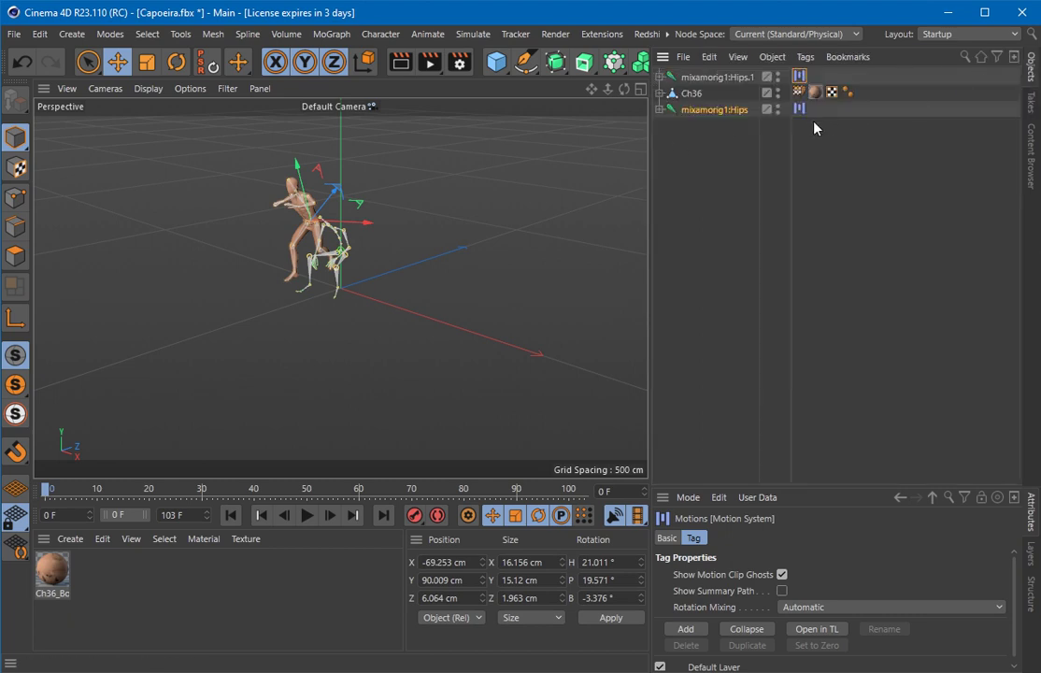
left_click(713, 111)
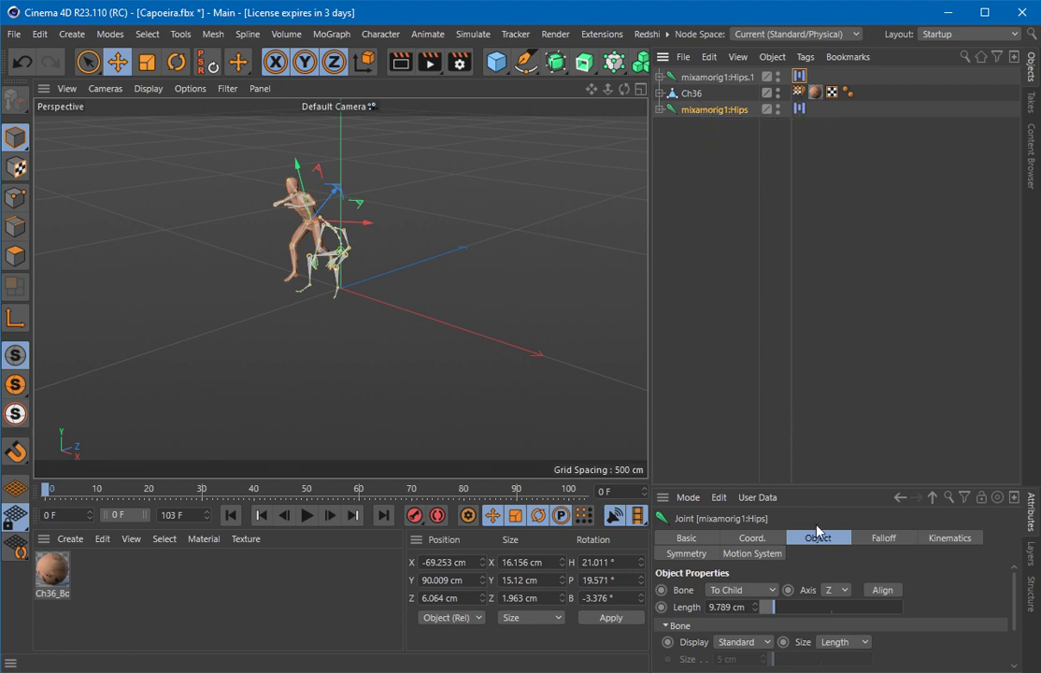
- Show the Hips Motions tag clips in a Timeline window and select the Capoeira clip
left_click_drag(832, 487, 814, 265)
left_click(799, 109)
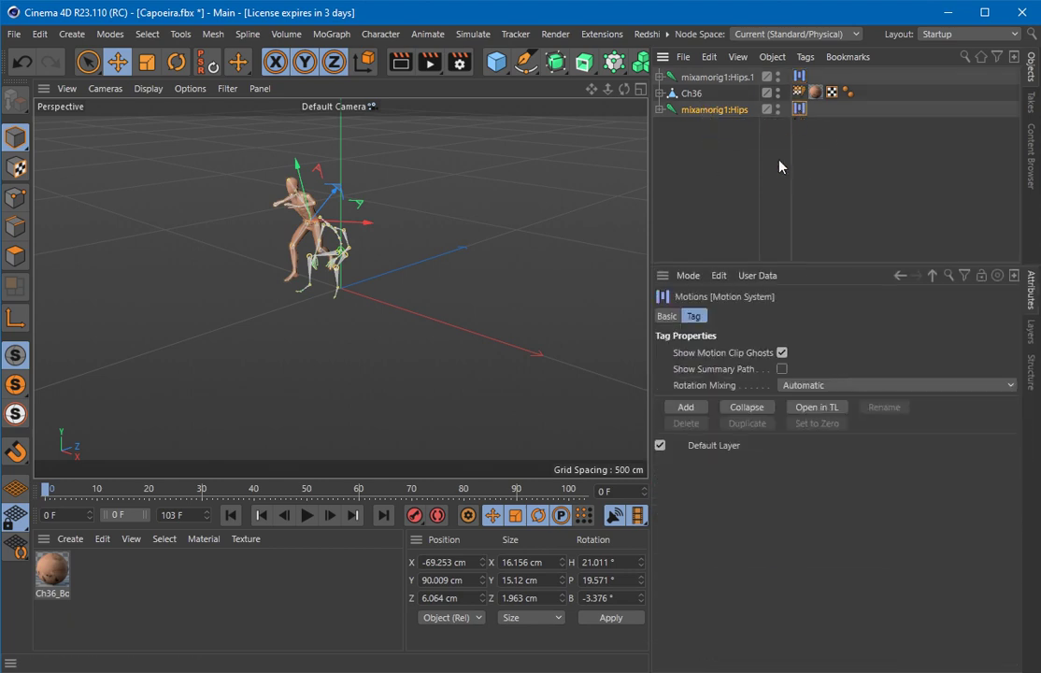
left_click(816, 408)
left_click_drag(913, 394, 110, 301)
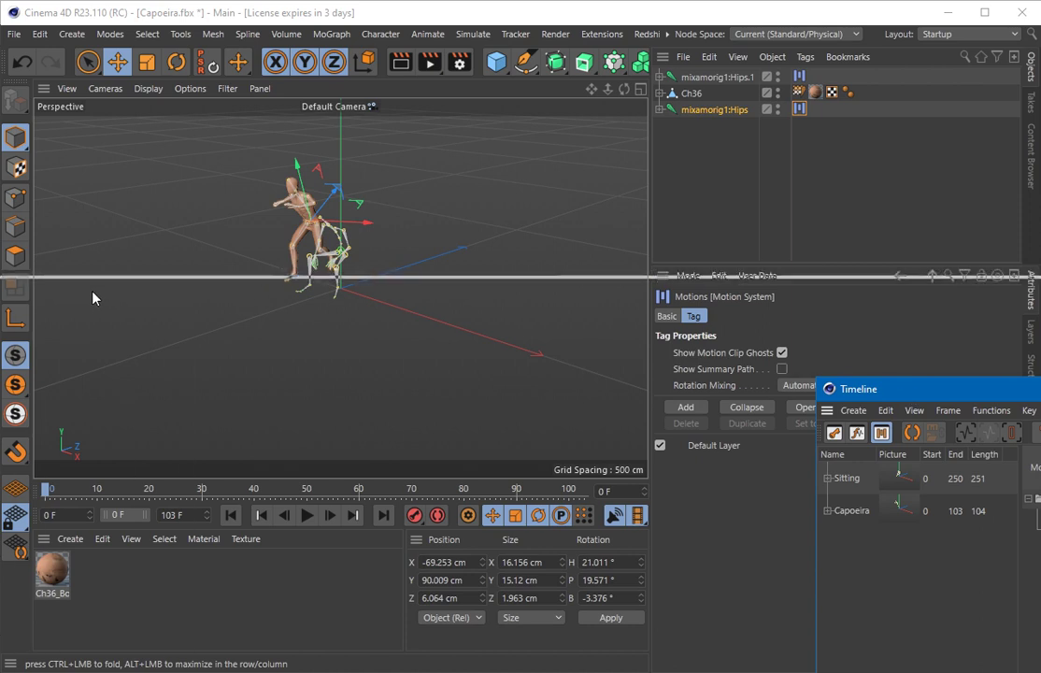
mouse_move(452, 366)
left_mouse_down()
mouse_move(593, 365)
mouse_move(540, 365)
left_mouse_up()
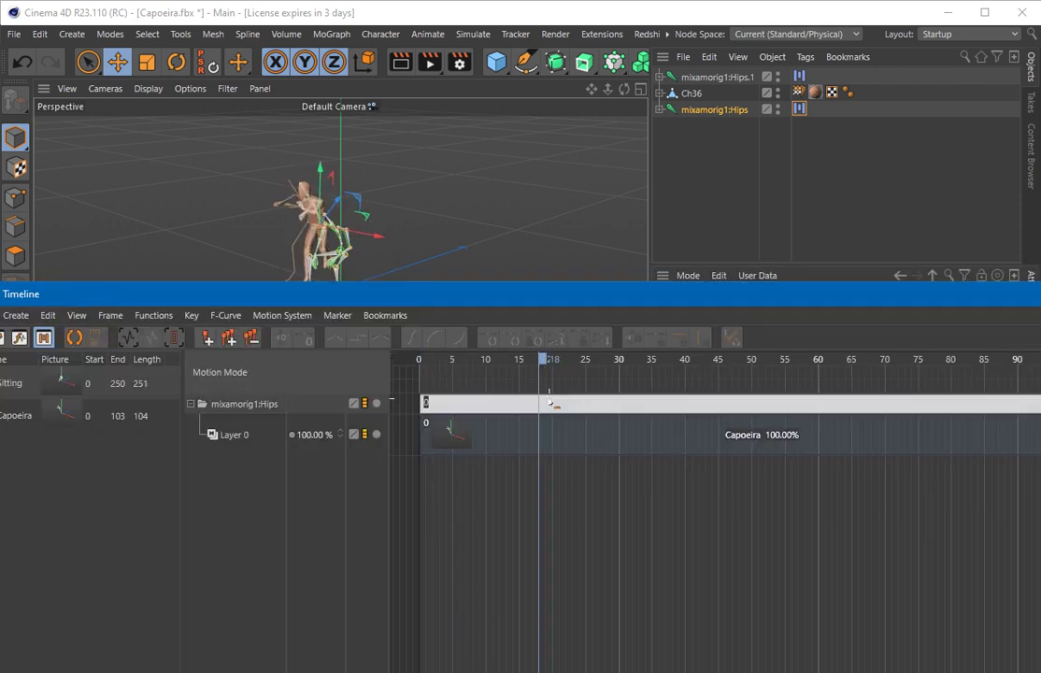
mouse_move(552, 411)
left_mouse_down()
mouse_move(618, 411)
mouse_move(553, 409)
left_mouse_up()
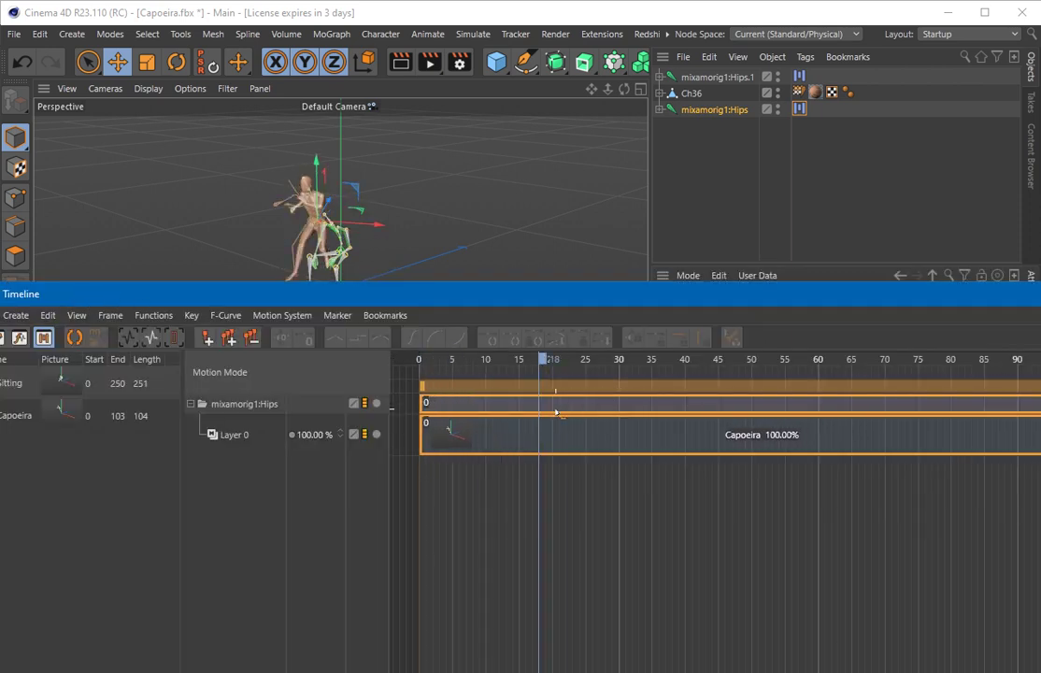
left_click_drag(574, 287, 598, 114)
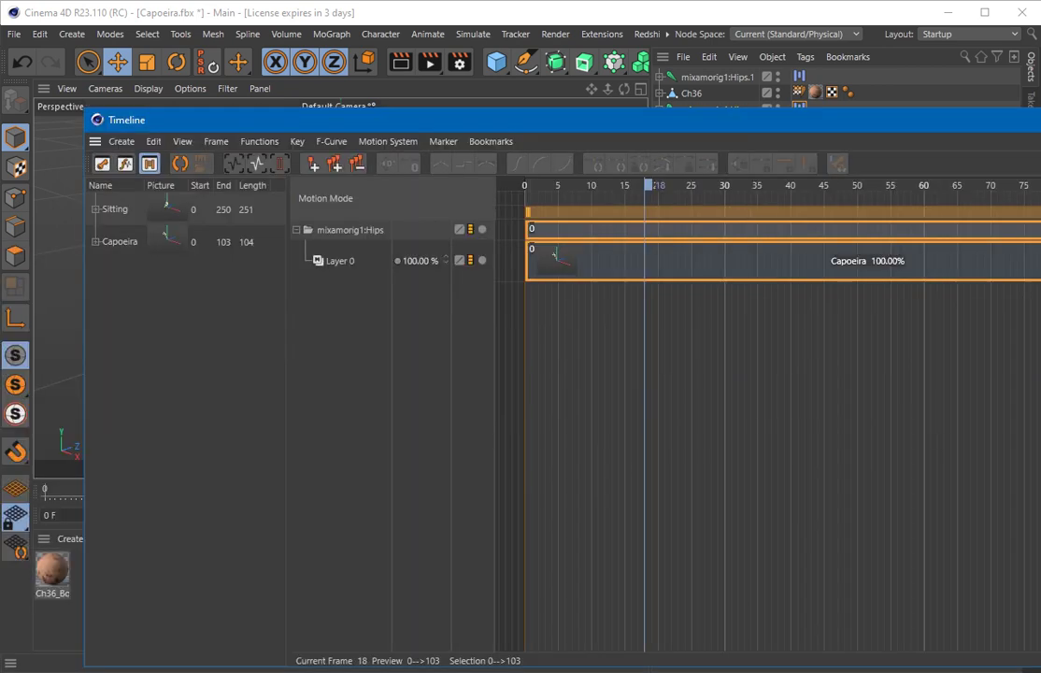
left_click_drag(1037, 664, 960, 647)
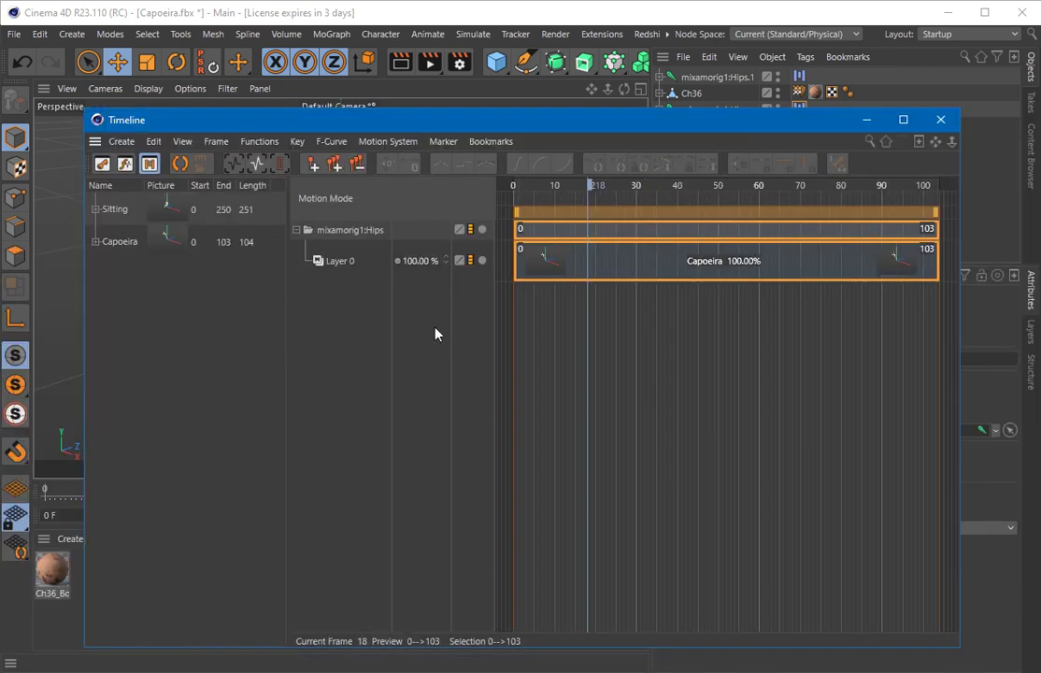
- Place the Sitting motion source on Layer 0 after Capoeira, at frames 118–368
scroll(707, 365, "down", 3)
scroll(707, 365, "down", 2)
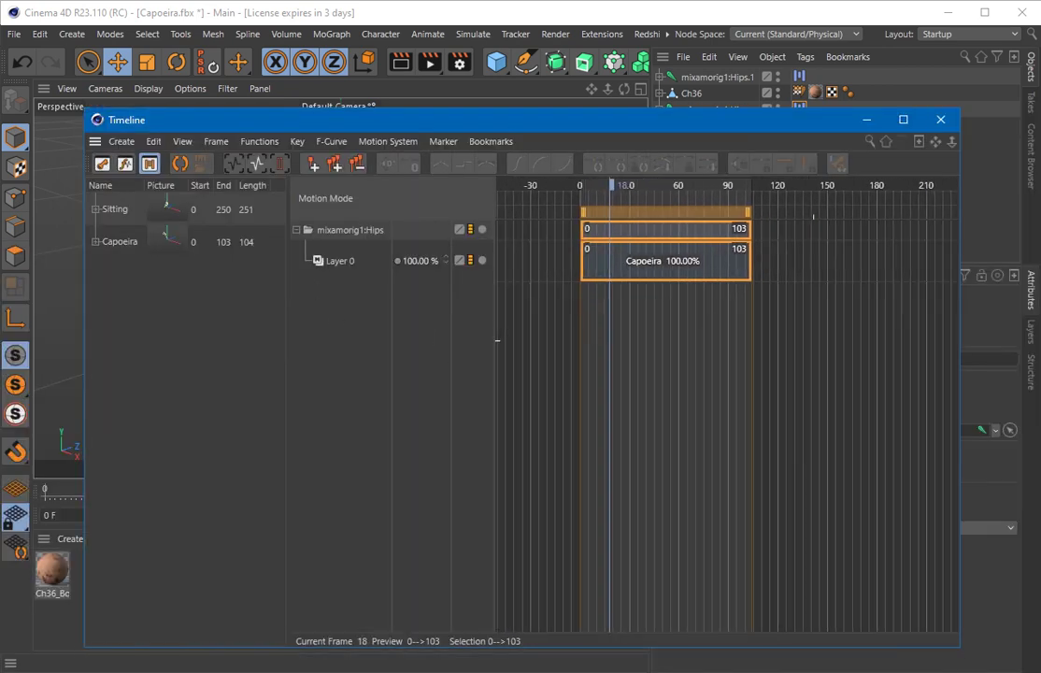
scroll(802, 339, "down", 2)
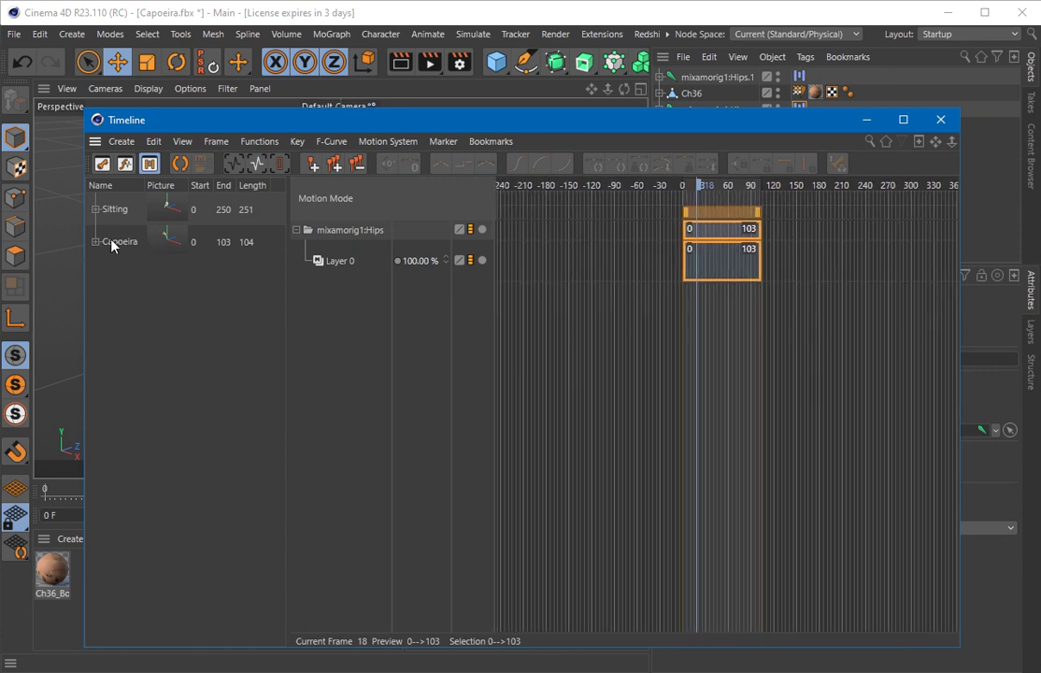
mouse_move(114, 209)
left_mouse_down()
mouse_move(809, 259)
mouse_move(776, 258)
left_mouse_up()
left_click_drag(794, 122, 753, 626)
- Slide the Sitting clip left to snap at frame 104, right after Capoeira ends at 103
left_click(623, 493)
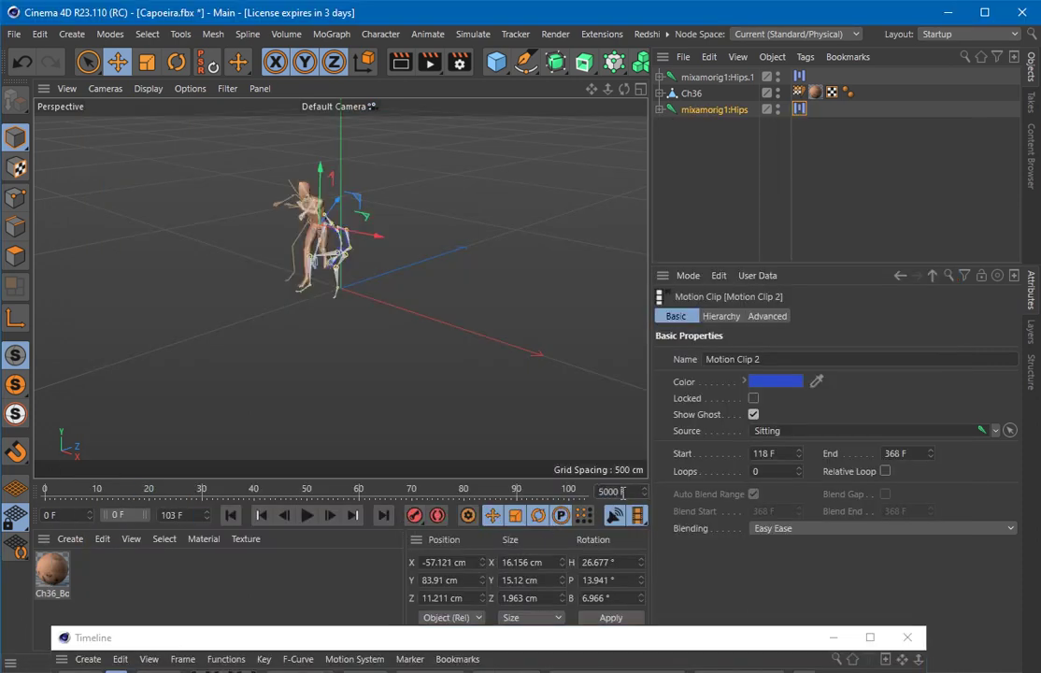
left_click_drag(683, 648, 697, 509)
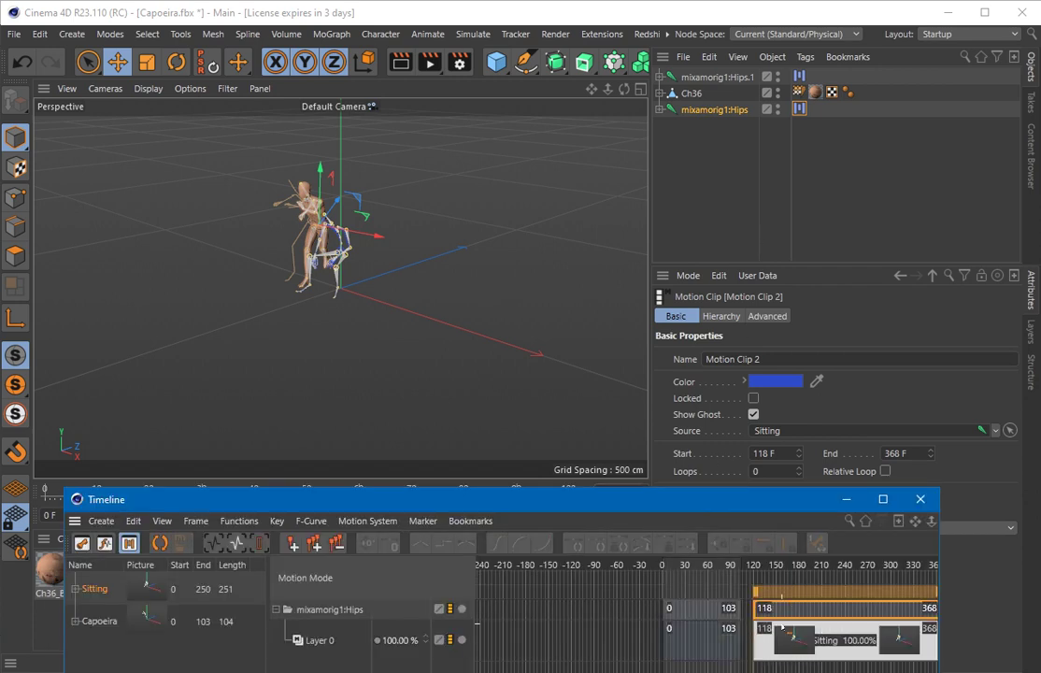
left_click_drag(786, 598, 697, 598)
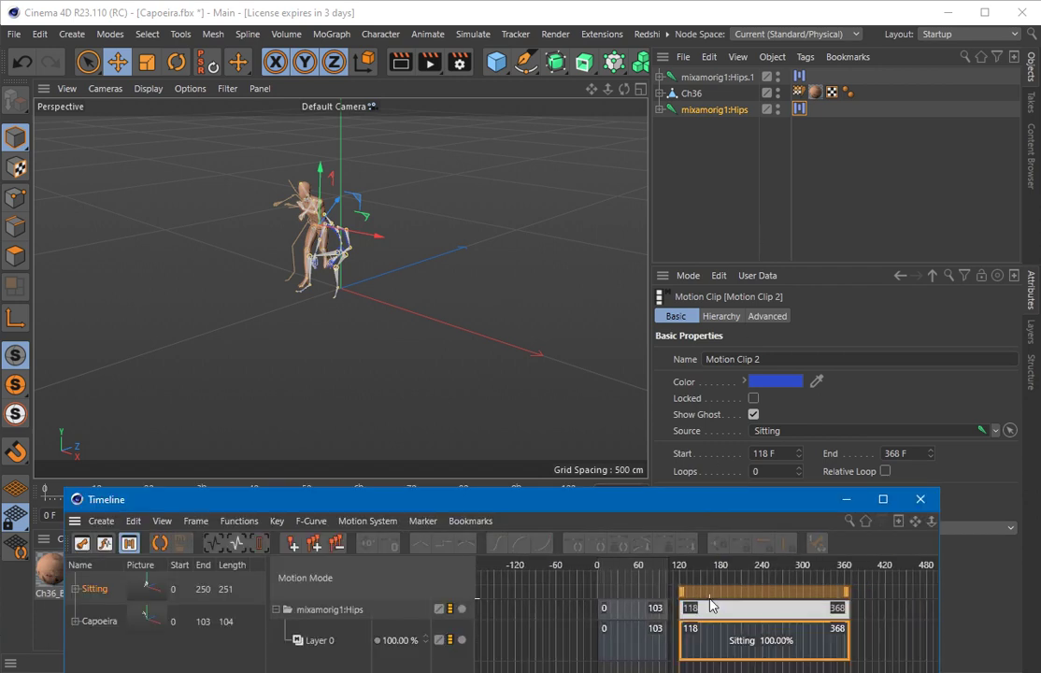
scroll(647, 617, "up", 5)
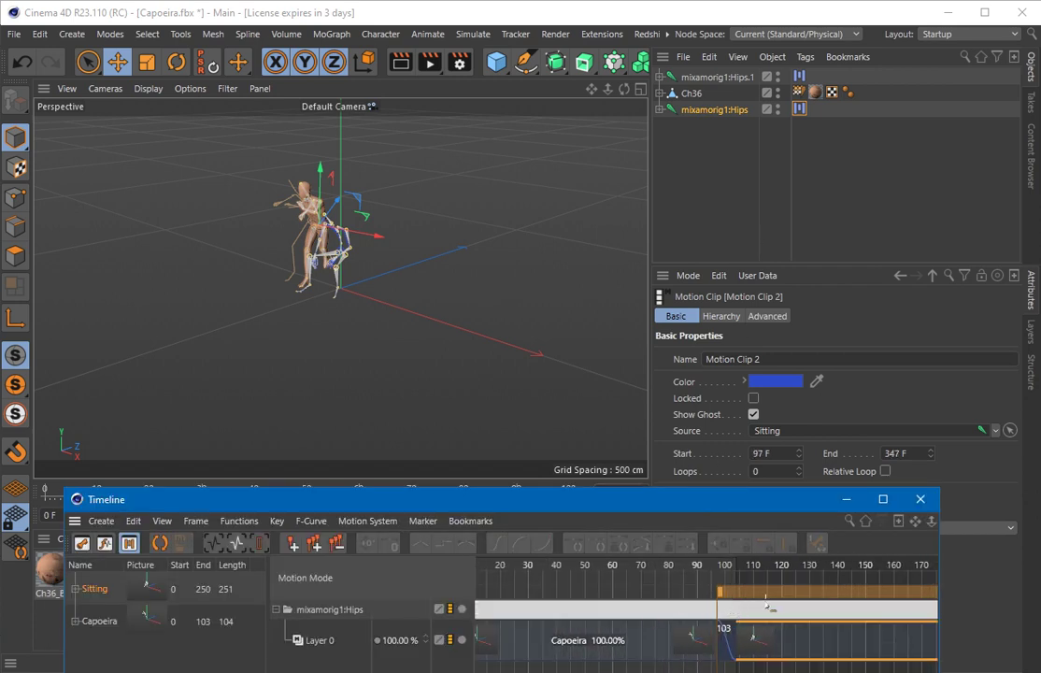
left_click(802, 633, "shift")
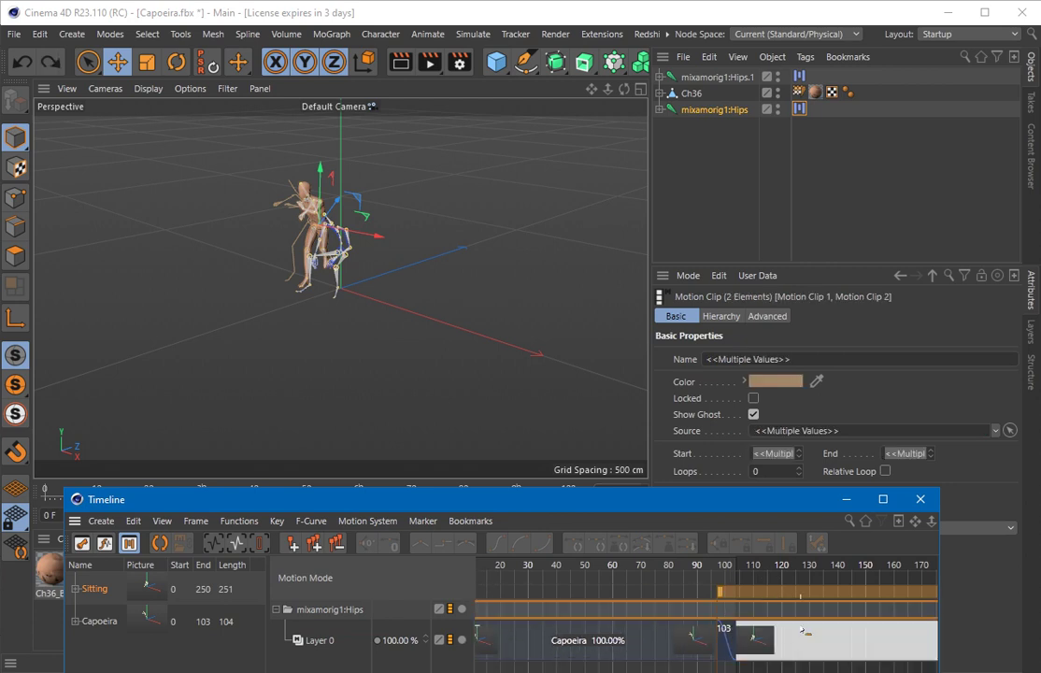
left_click(797, 599)
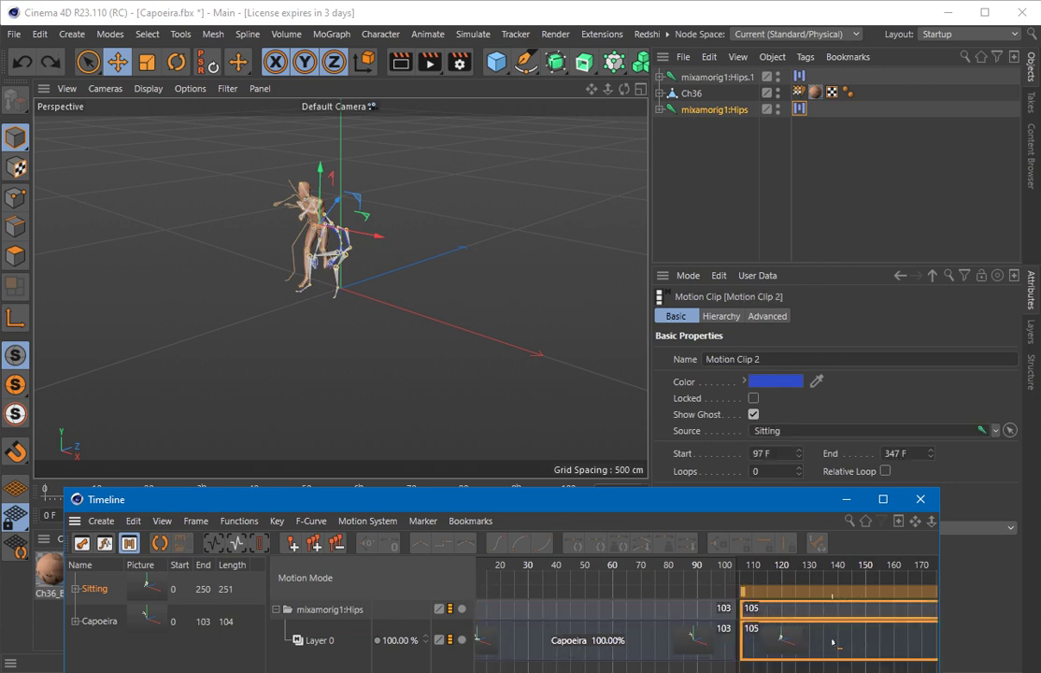
left_click_drag(832, 643, 829, 642)
scroll(829, 642, "down", 2)
scroll(829, 643, "down", 1)
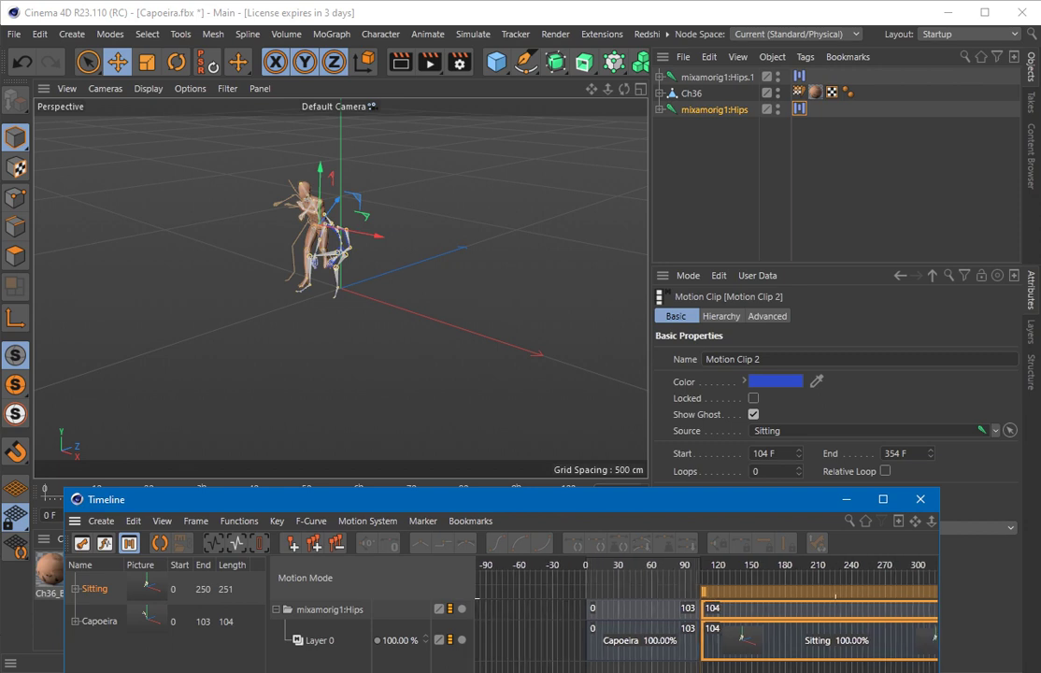
middle_click_drag(829, 642, 649, 642)
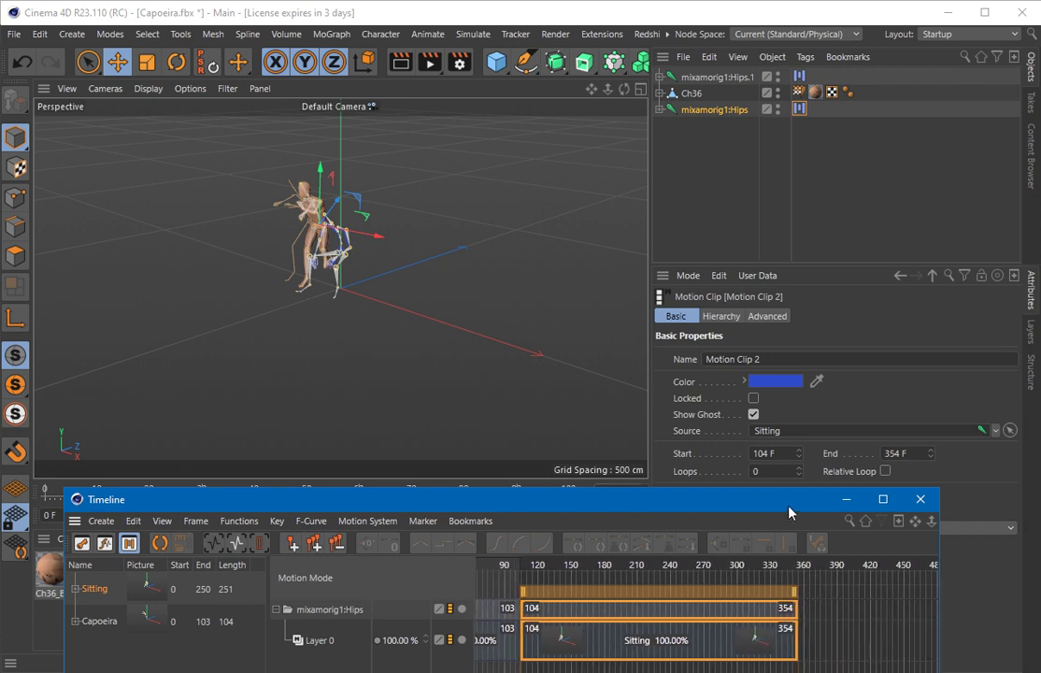
left_click_drag(787, 512, 798, 575)
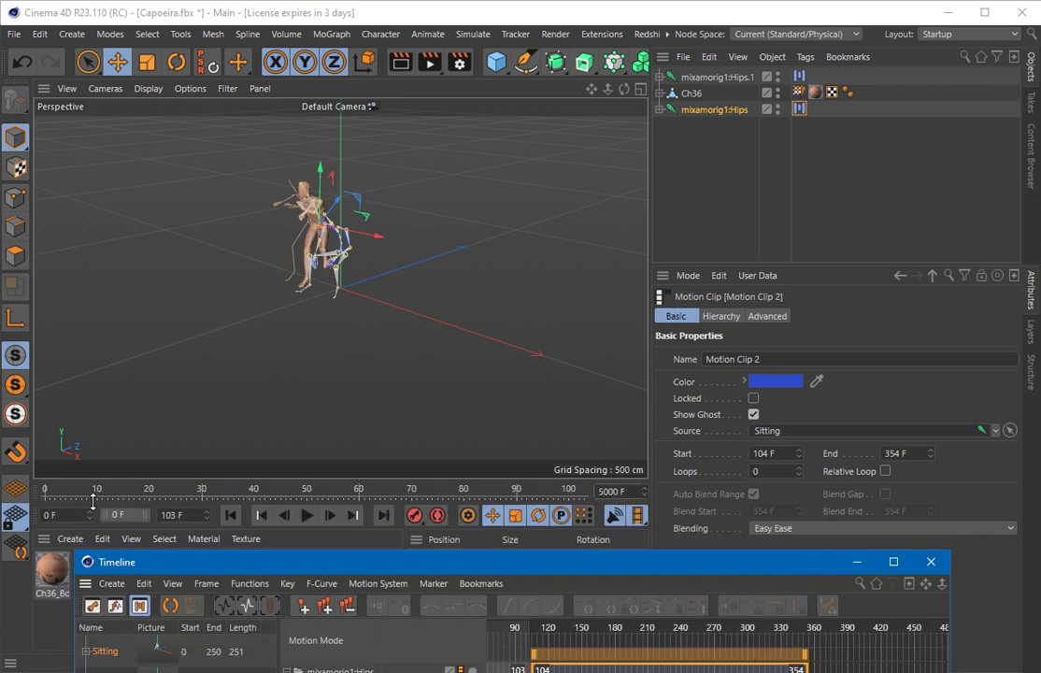
- Set the scene end frame to 360 F and scrub to check playback
left_click(189, 510)
type("36")
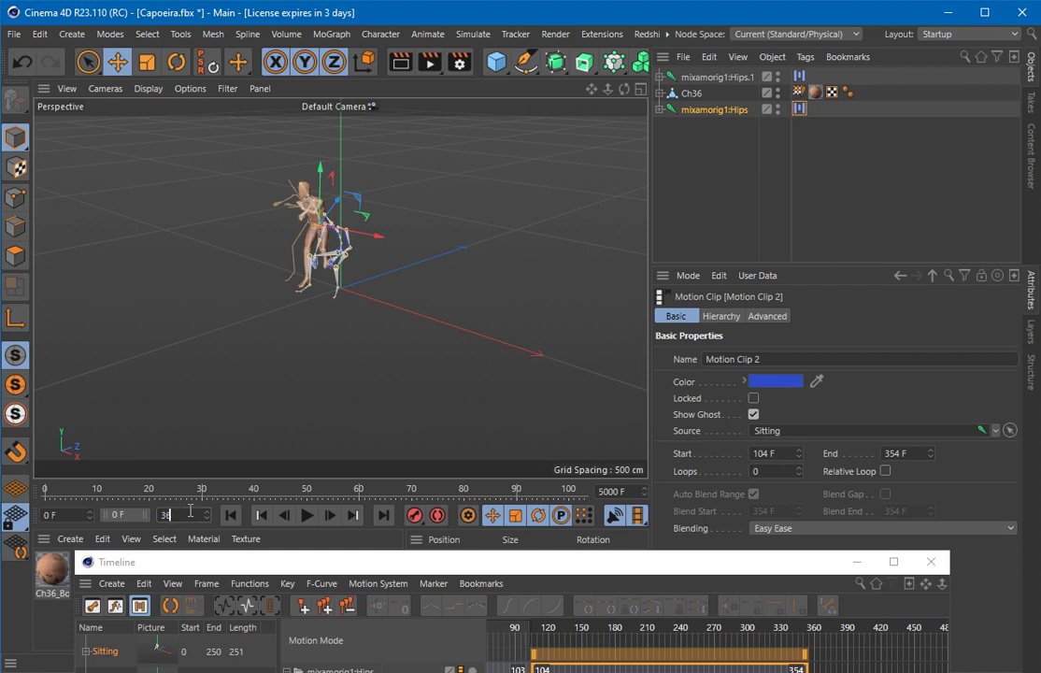
type("0")
key("Return")
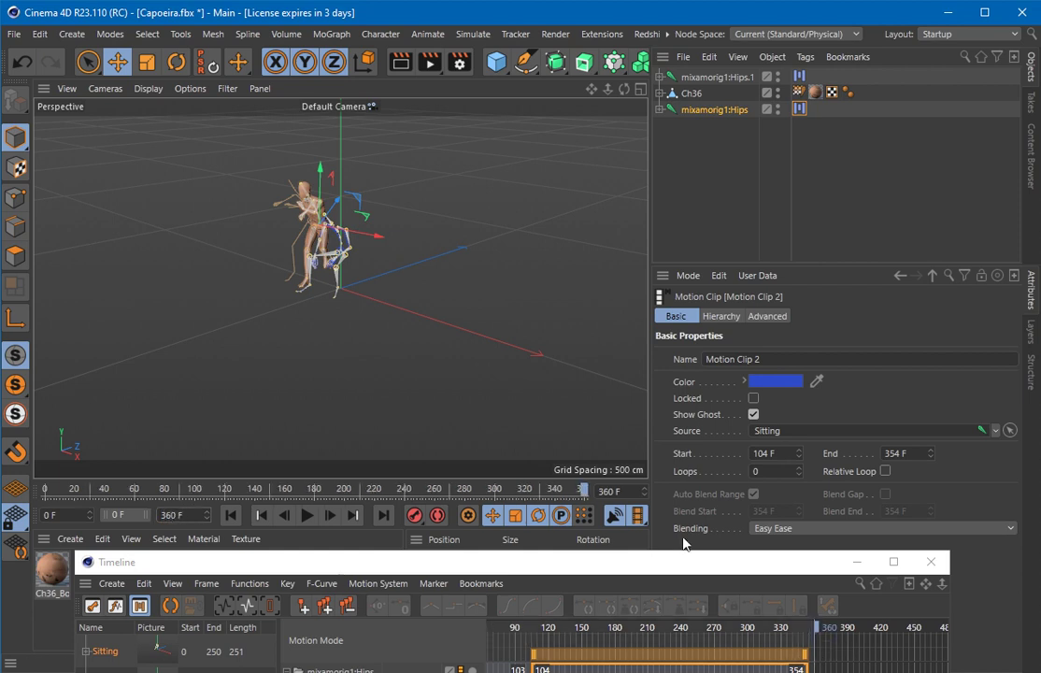
mouse_move(205, 492)
left_mouse_down()
mouse_move(70, 489)
mouse_move(158, 504)
mouse_move(235, 494)
mouse_move(327, 511)
mouse_move(113, 491)
left_mouse_up()
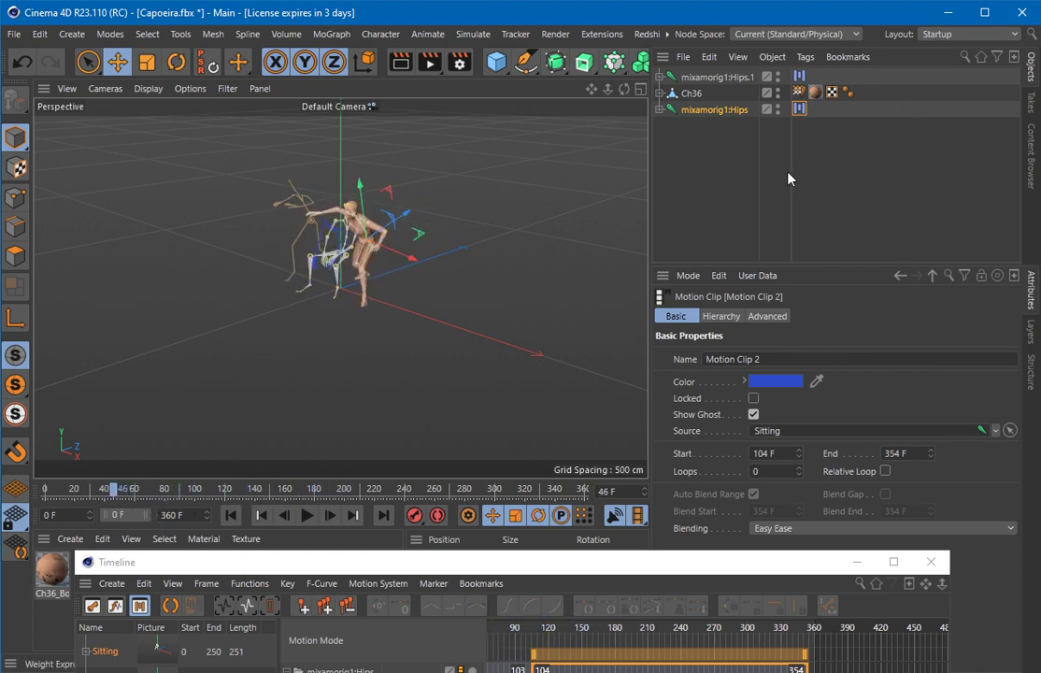
- Enlarge the Timeline and select both the Capoeira and Sitting clips
left_click_drag(742, 556, 681, 309)
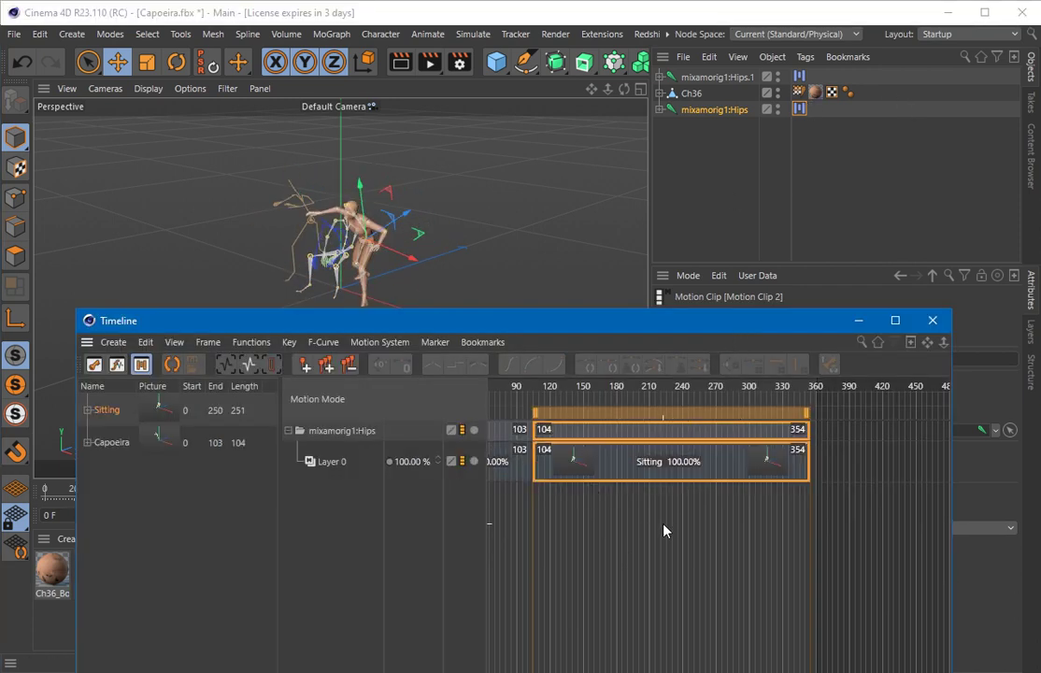
left_click_drag(511, 523, 489, 524)
middle_click_drag(489, 523, 735, 549)
mouse_move(735, 548)
left_mouse_down()
mouse_move(600, 419)
mouse_move(492, 393)
left_mouse_up()
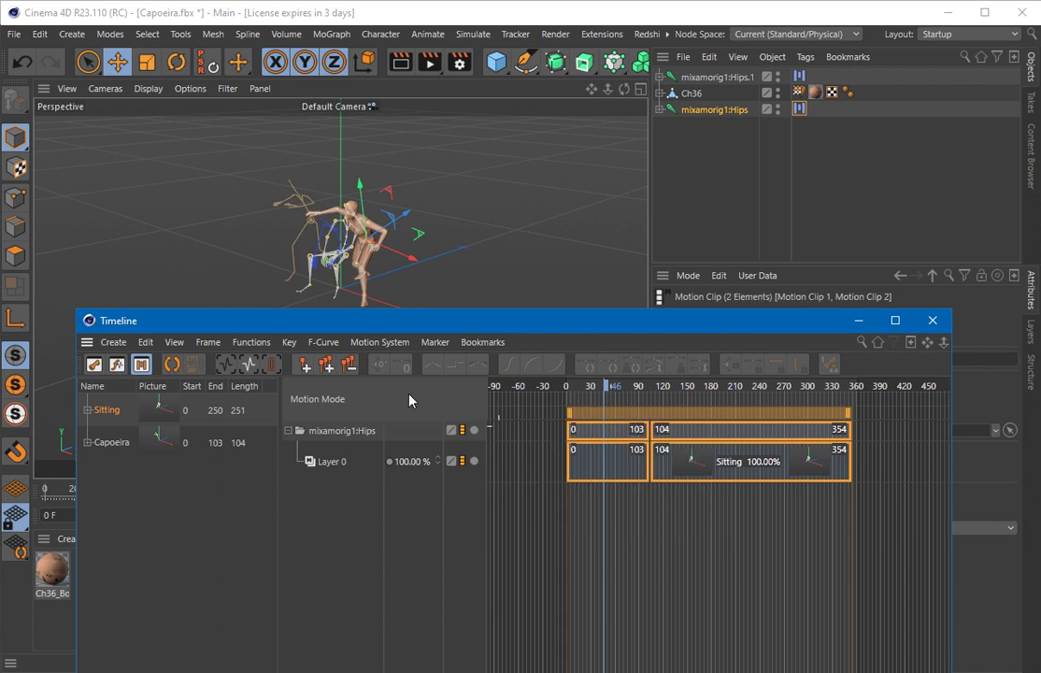
- Convert the motion layer to keyframe animation and close the Timeline
left_click(377, 342)
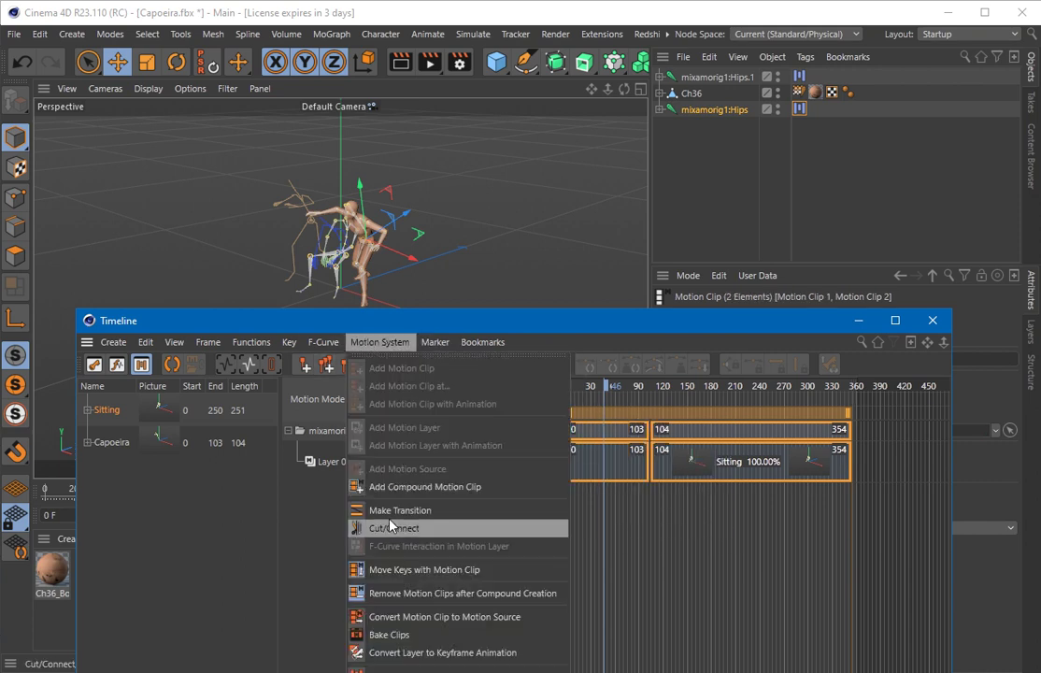
left_click(472, 660)
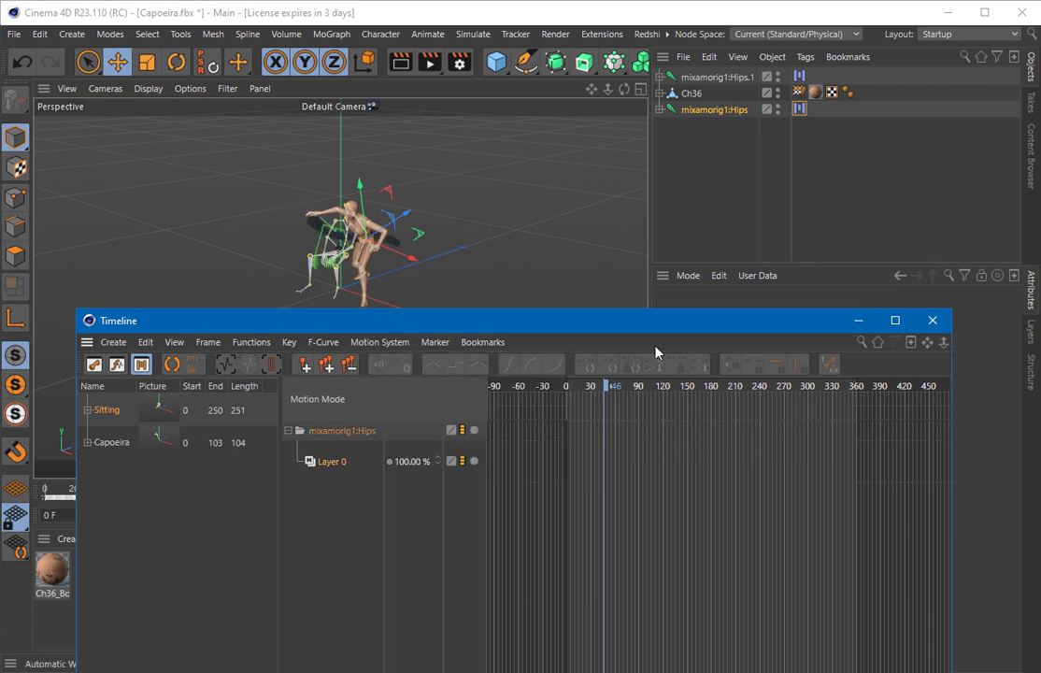
left_click(932, 320)
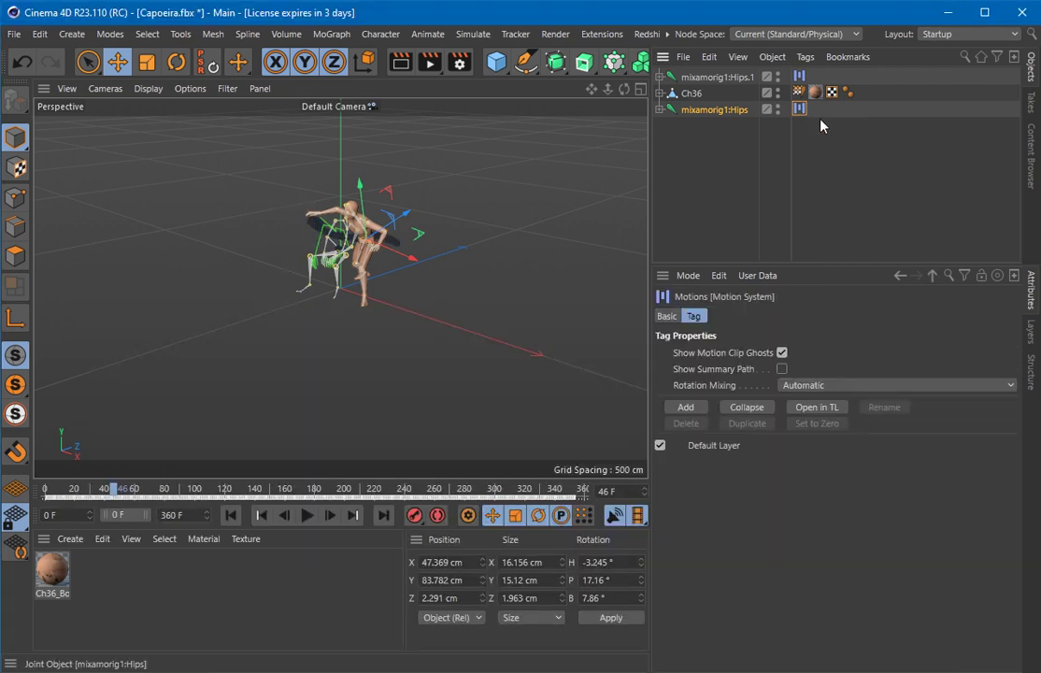
- Delete the leftover mixamorig1:Hips.1 skeleton and scrub the baked animation
left_click(715, 77)
key("Delete")
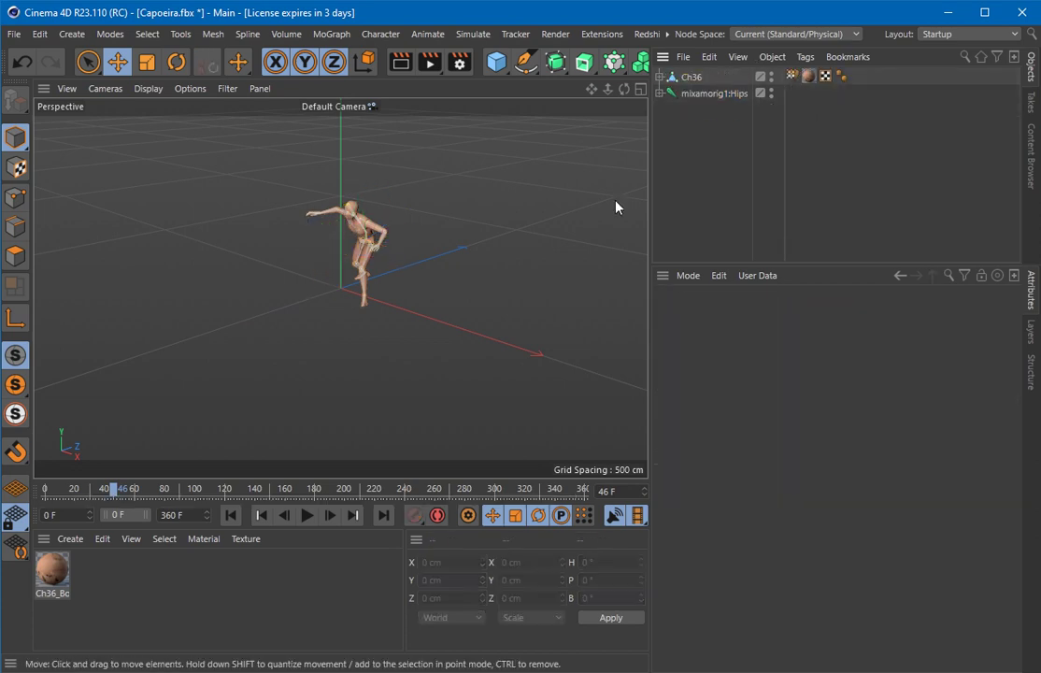
mouse_move(114, 488)
left_mouse_down()
mouse_move(379, 489)
mouse_move(55, 489)
left_mouse_up()
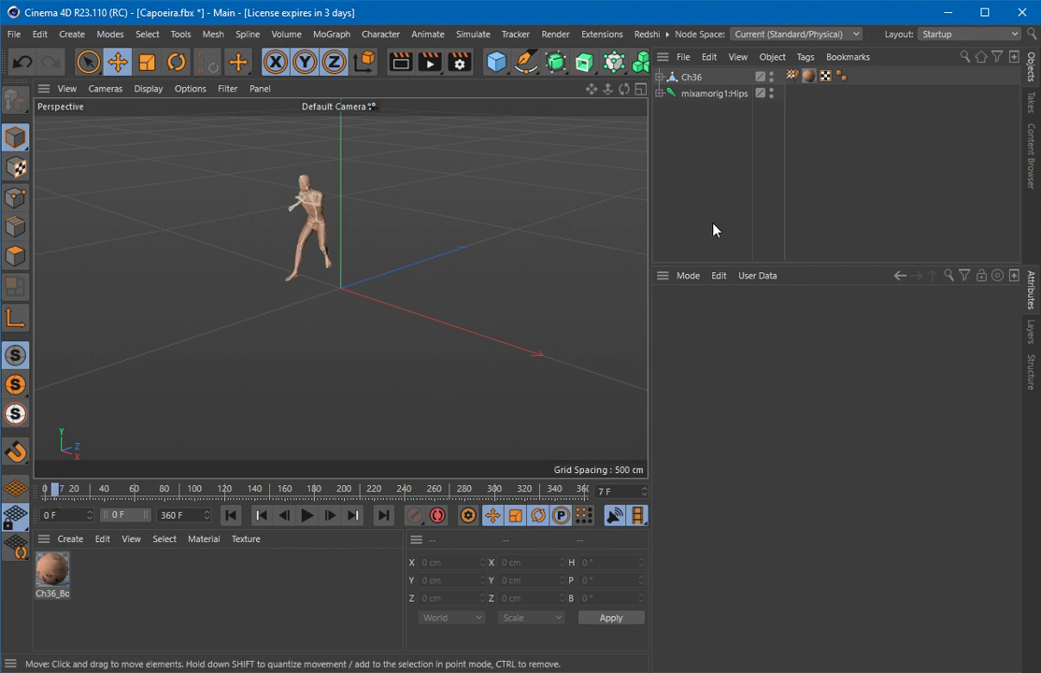
- Open the Dope Sheet timeline and add a marker named 'Sitting' at frame 7
left_click(667, 34)
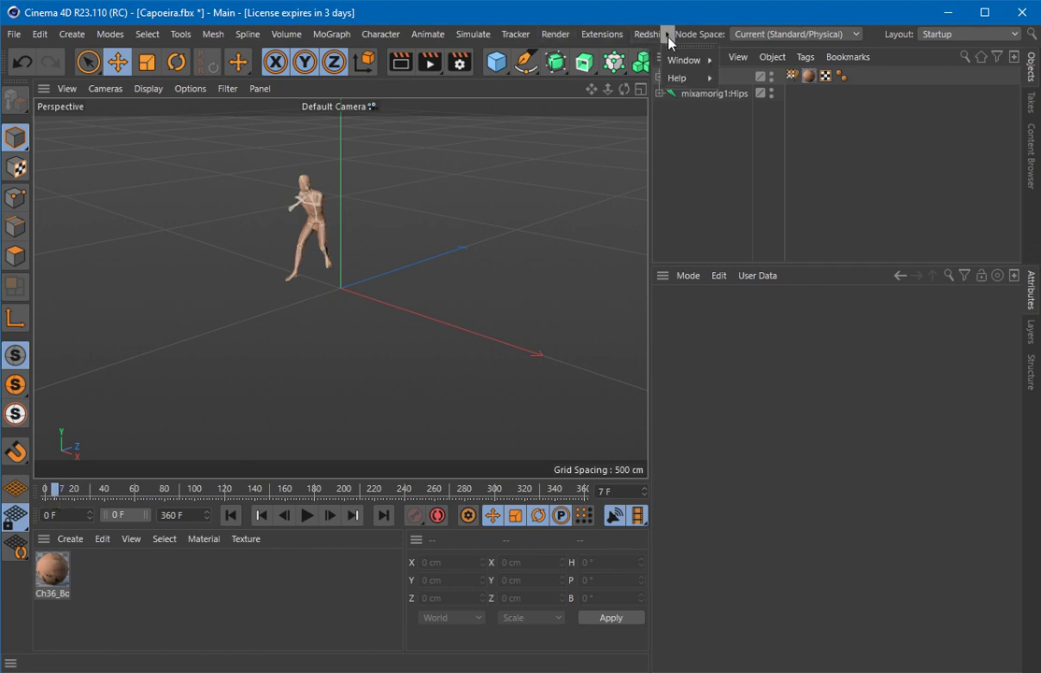
mouse_move(686, 60)
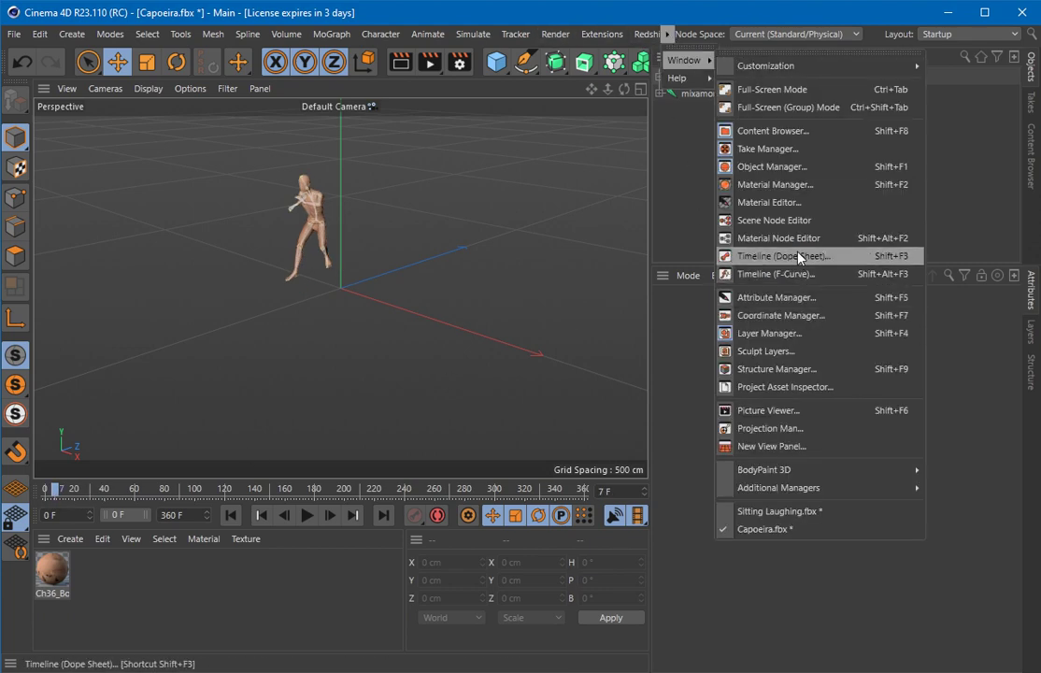
left_click(800, 257)
left_click_drag(859, 235, 168, 259)
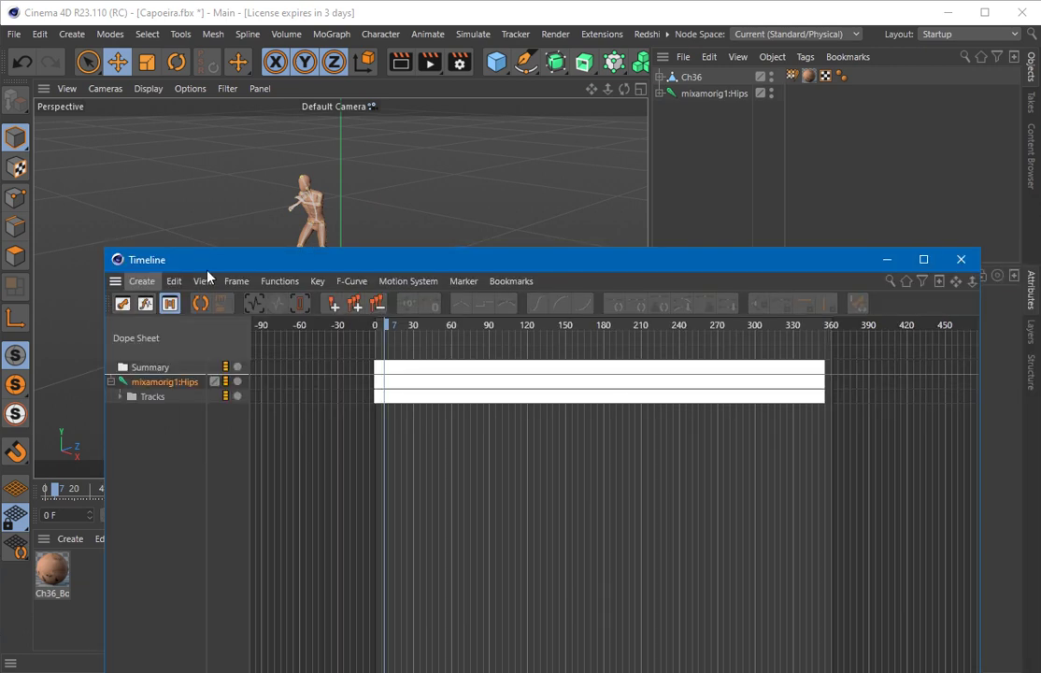
left_click(353, 305)
type("20")
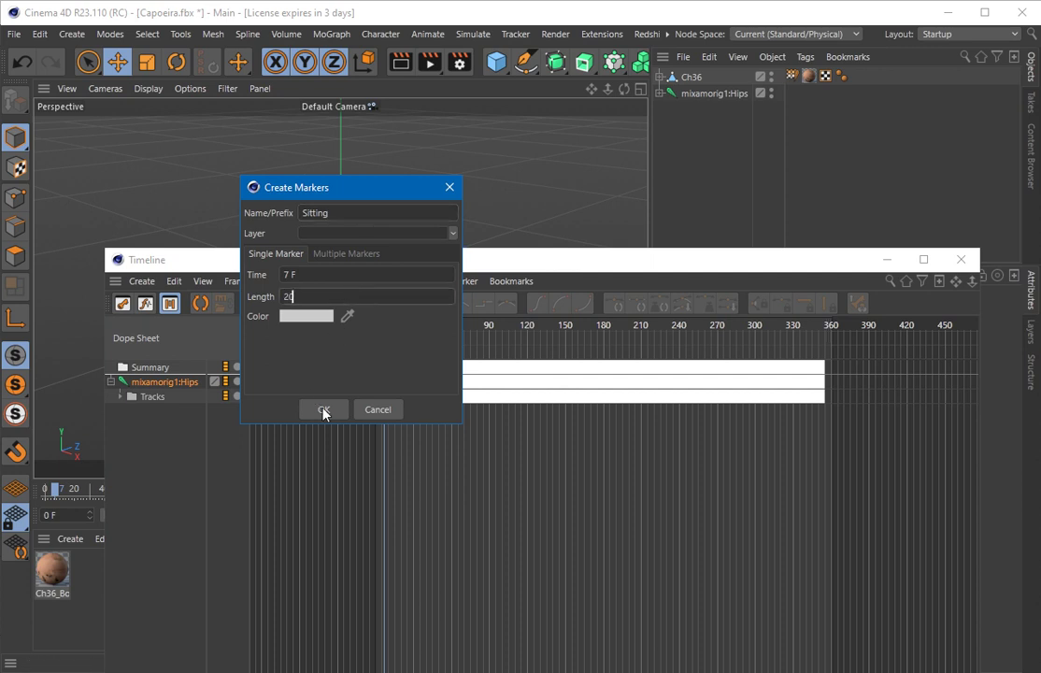
left_click(324, 412)
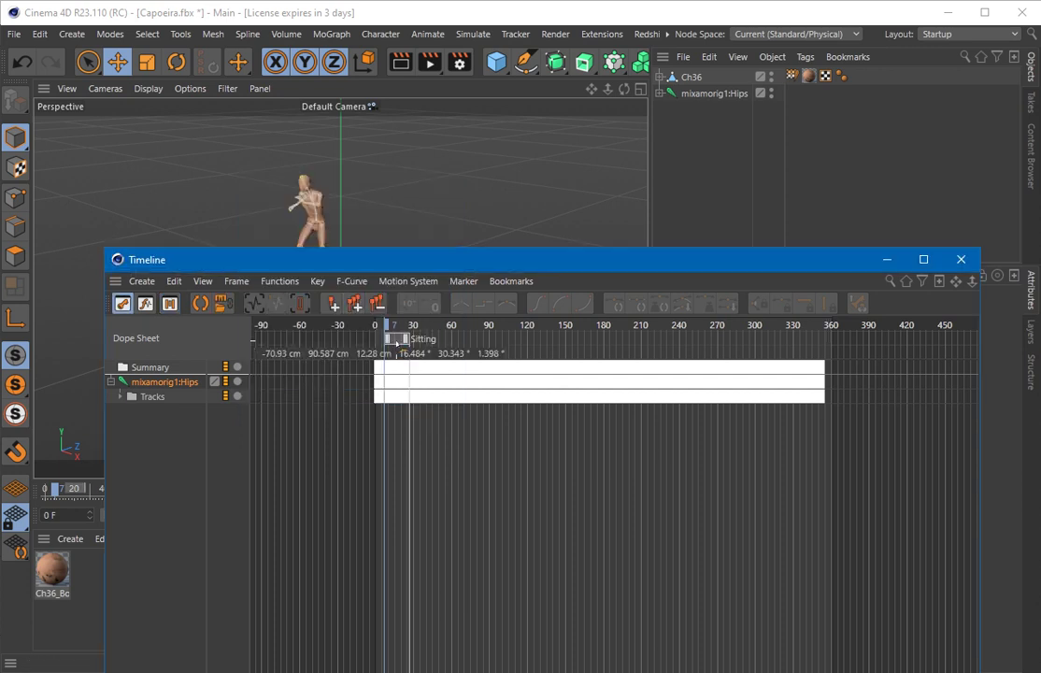
- Add a second marker named 'Capoeria' at frame 204 and shrink the timeline window
left_click(635, 325)
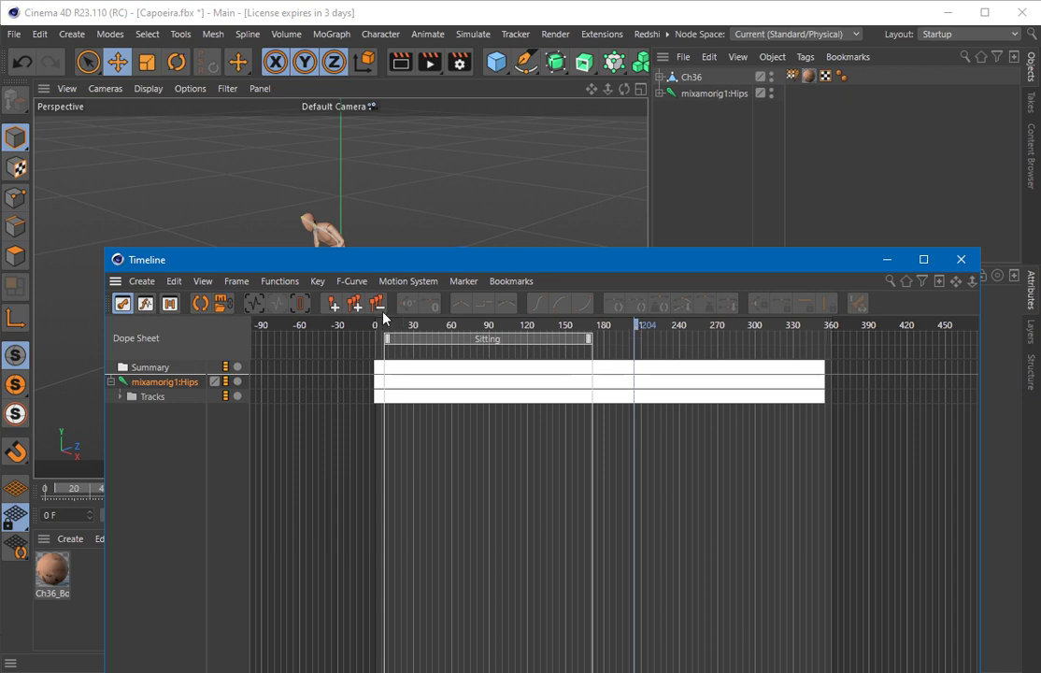
left_click(356, 304)
type("Cap")
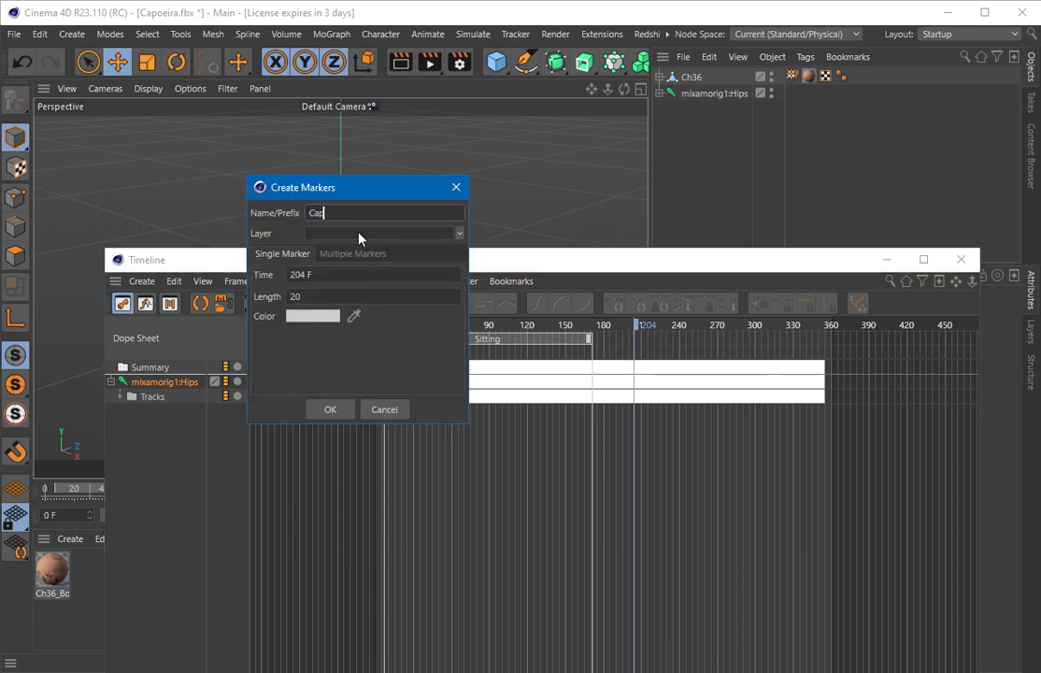
type("oer")
key("BackSpace")
type("ira")
left_click(330, 409)
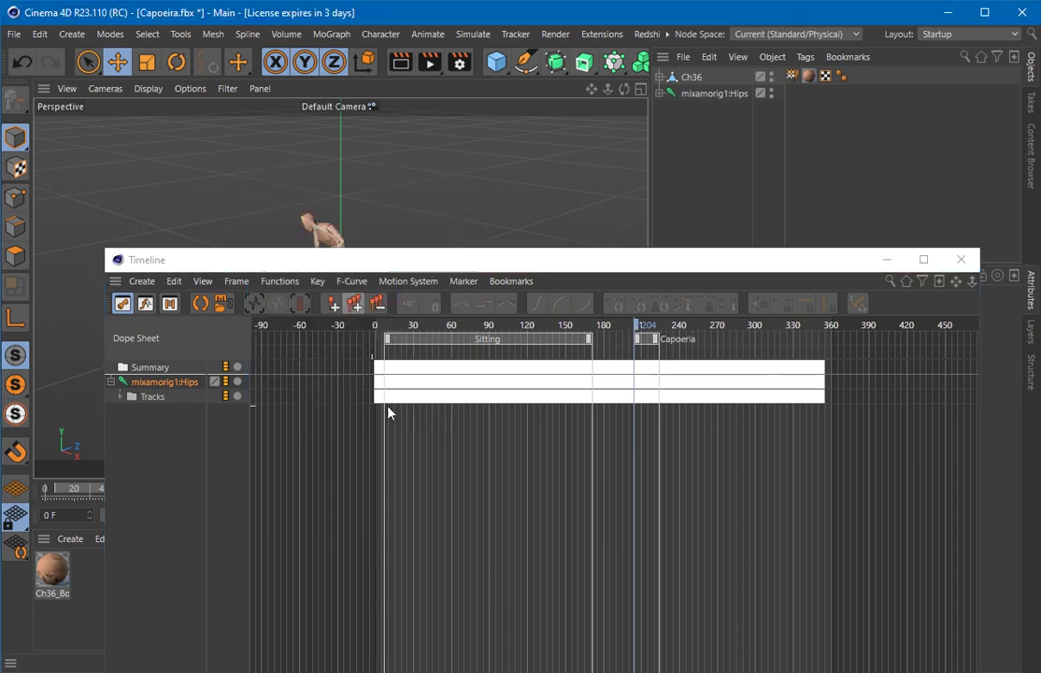
left_click_drag(755, 264, 739, 159)
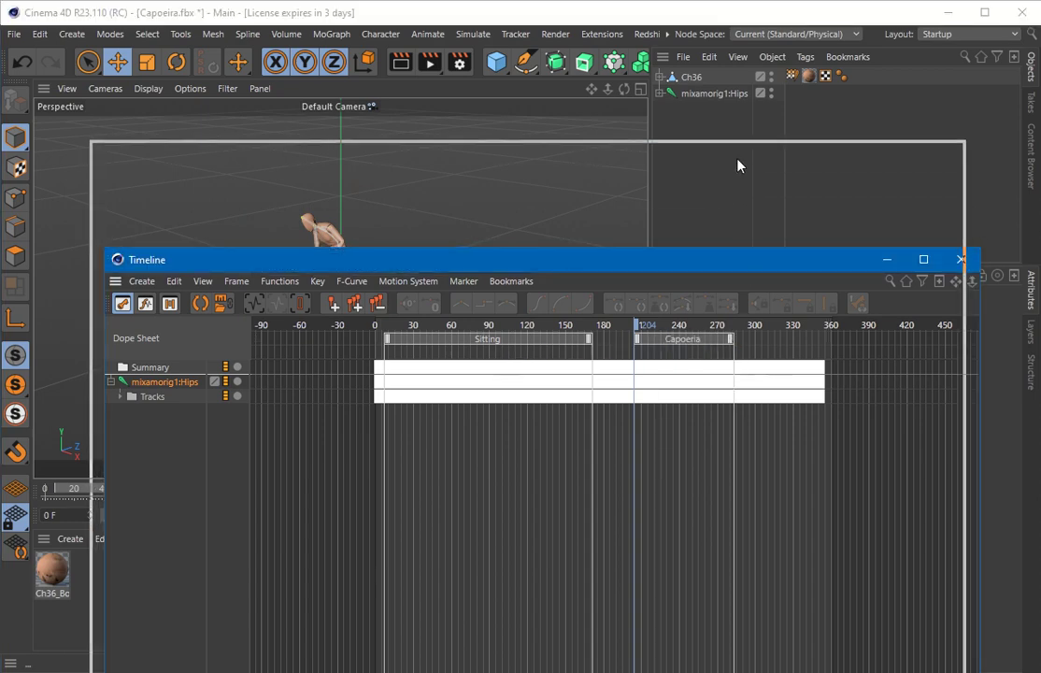
mouse_move(778, 247)
left_mouse_down()
mouse_move(617, 286)
mouse_move(486, 432)
left_mouse_up()
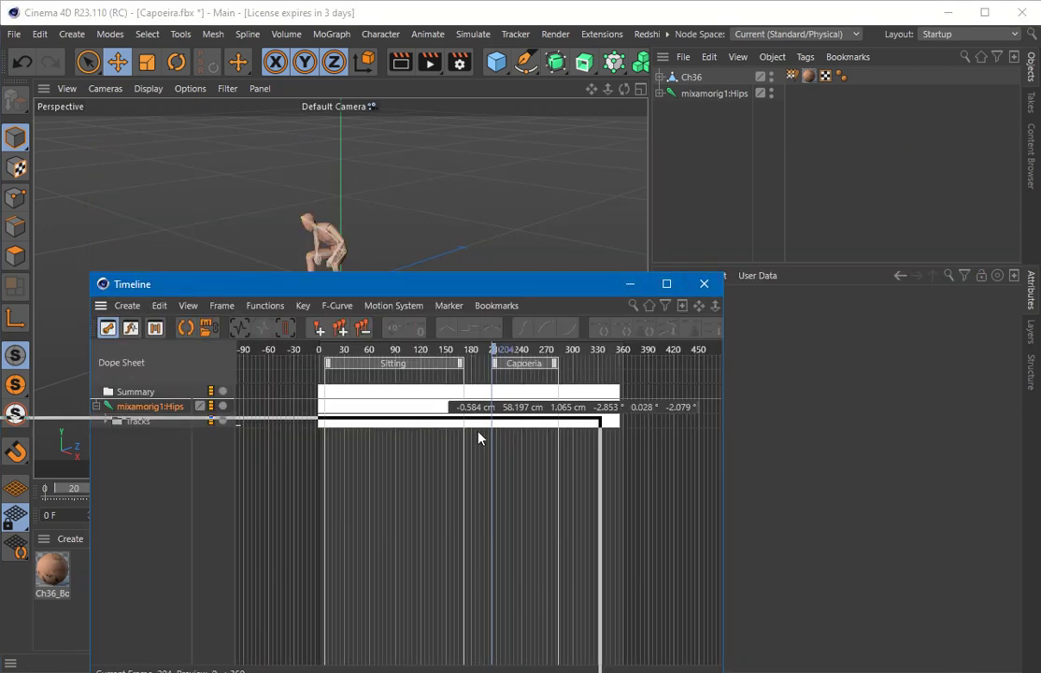
- Enable Export as Animation Take on both the Sitting and Capoeria markers
left_click(285, 508)
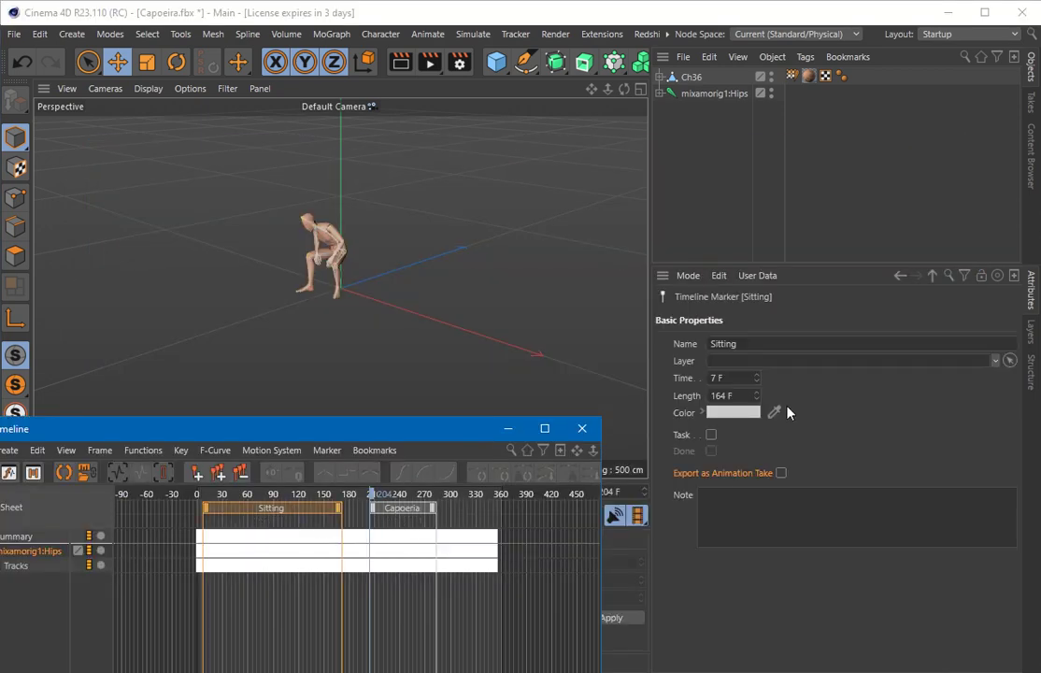
left_click(779, 472)
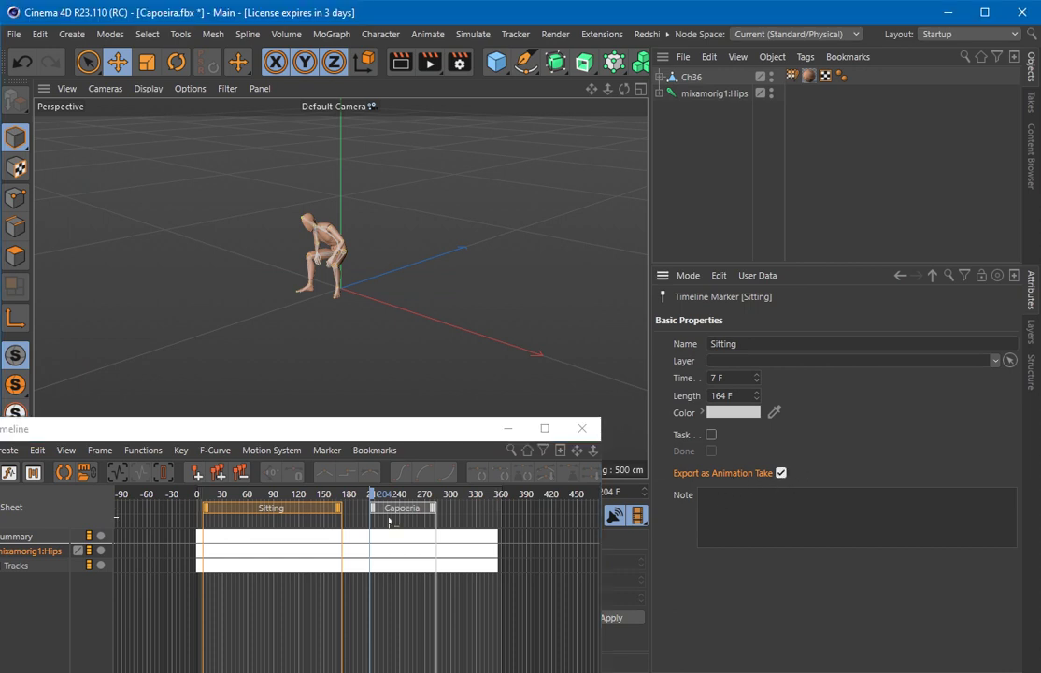
left_click(394, 509)
left_click(781, 473)
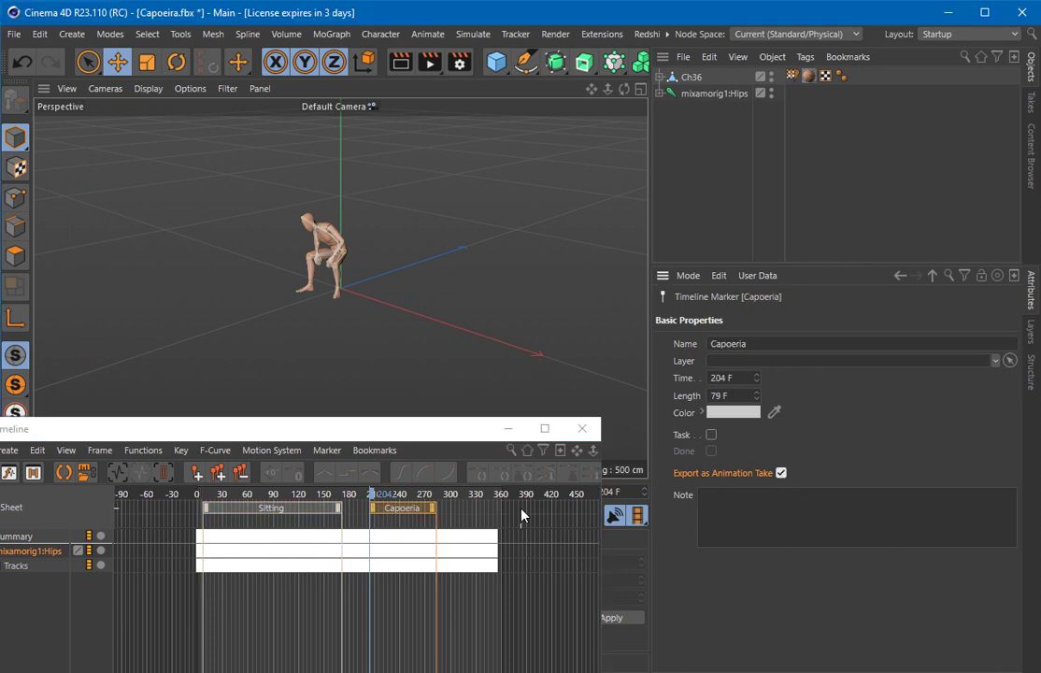
- Move the markers so Capoeria starts at frame 0 and Sitting at frame 105
mouse_move(315, 496)
left_mouse_down()
mouse_move(199, 514)
mouse_move(552, 509)
left_mouse_up()
mouse_move(402, 510)
left_mouse_down()
mouse_move(229, 516)
mouse_move(289, 507)
left_mouse_up()
left_click(229, 508)
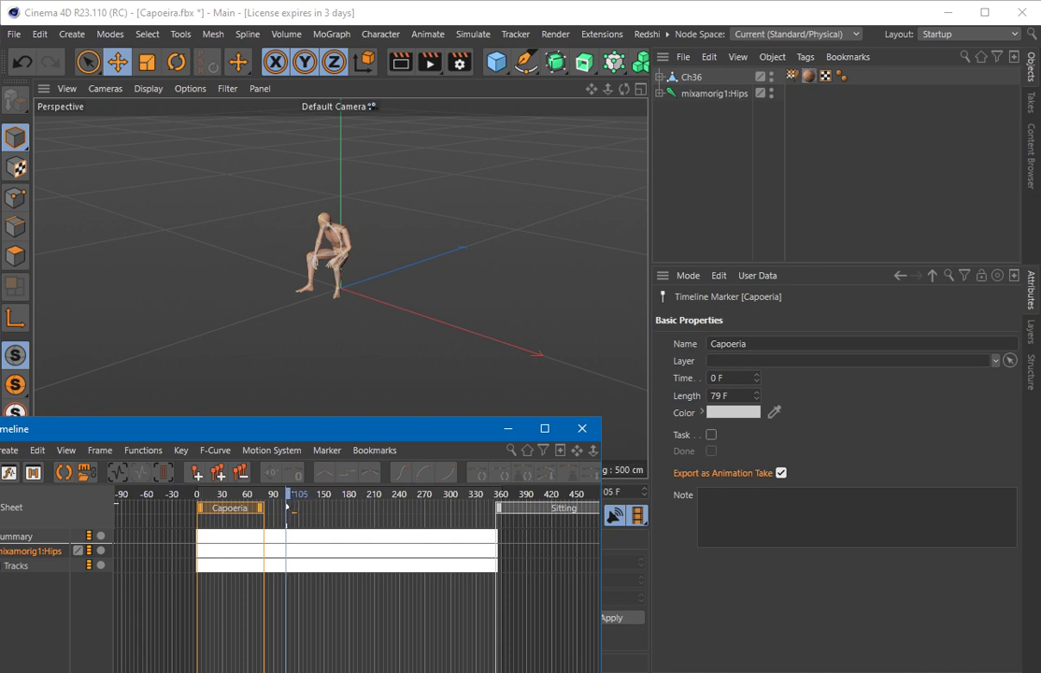
left_click_drag(291, 510, 278, 516)
mouse_move(570, 522)
left_mouse_down()
mouse_move(419, 520)
mouse_move(495, 521)
left_mouse_up()
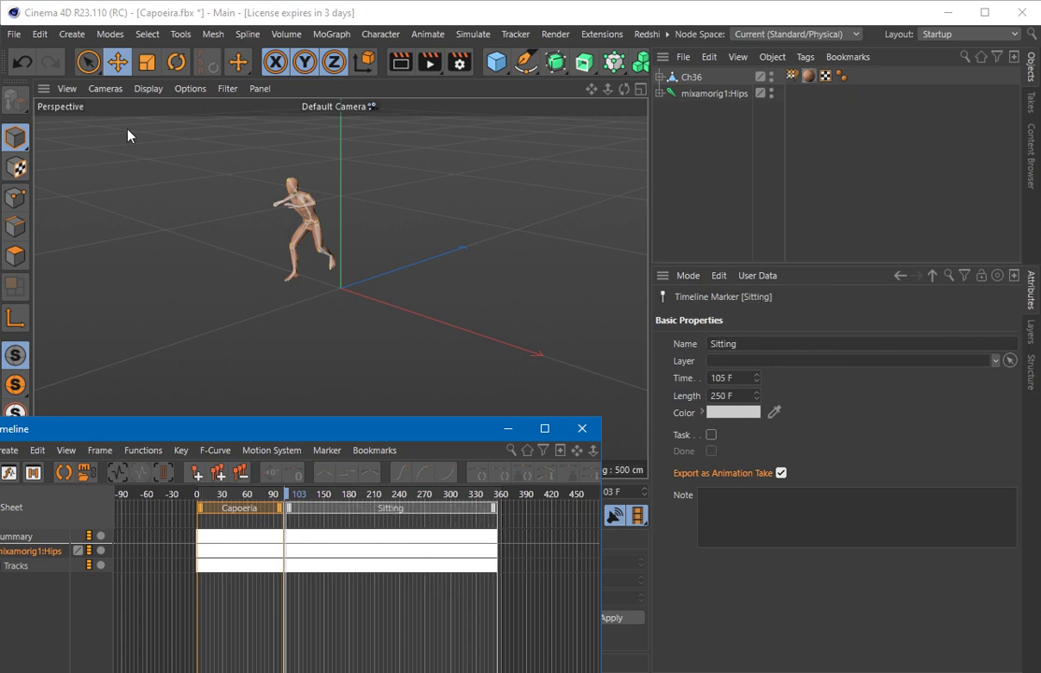
- Export the scene as FBX with Takes set to Timeline Markers, overwriting multiple takes test.fbx
left_click(14, 34)
mouse_move(43, 375)
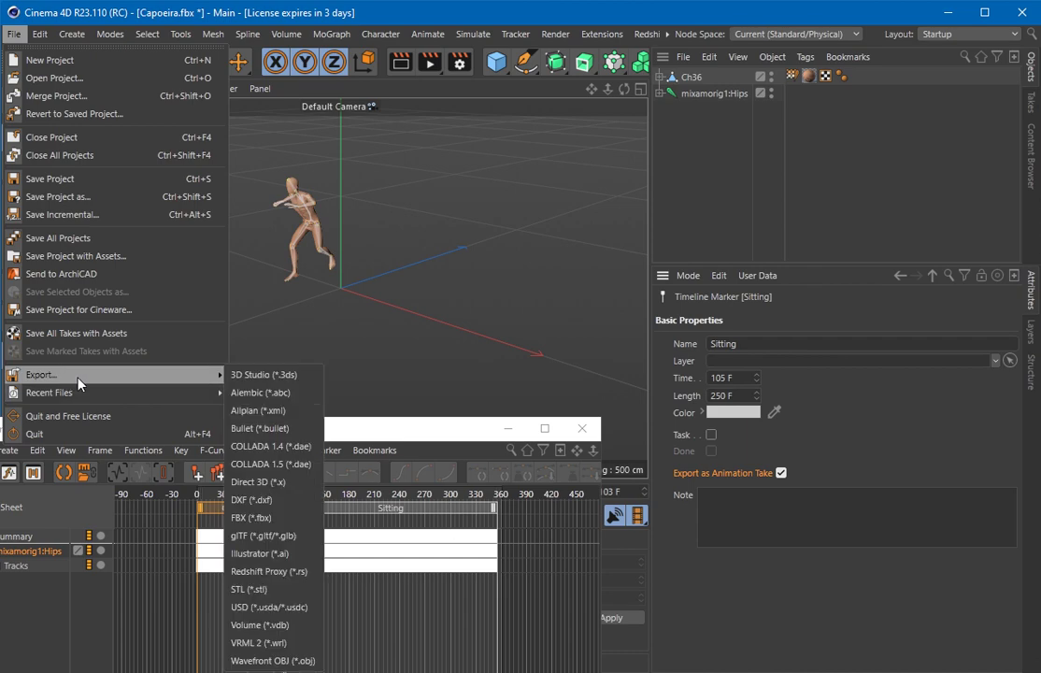
left_click(251, 517)
left_click_drag(276, 301, 449, 139)
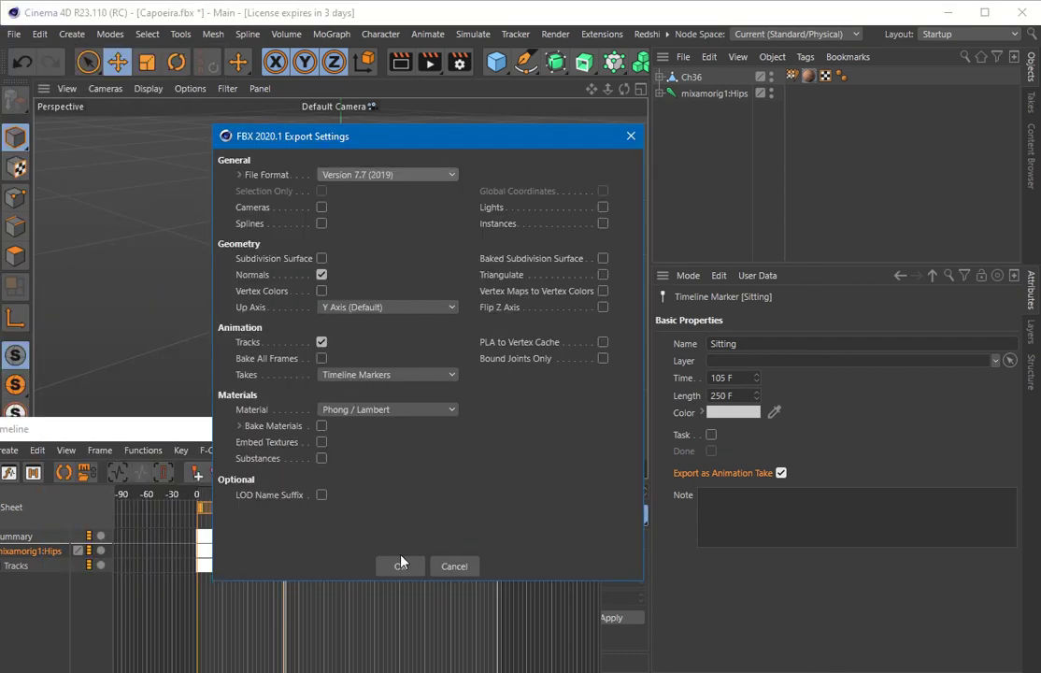
left_click(402, 564)
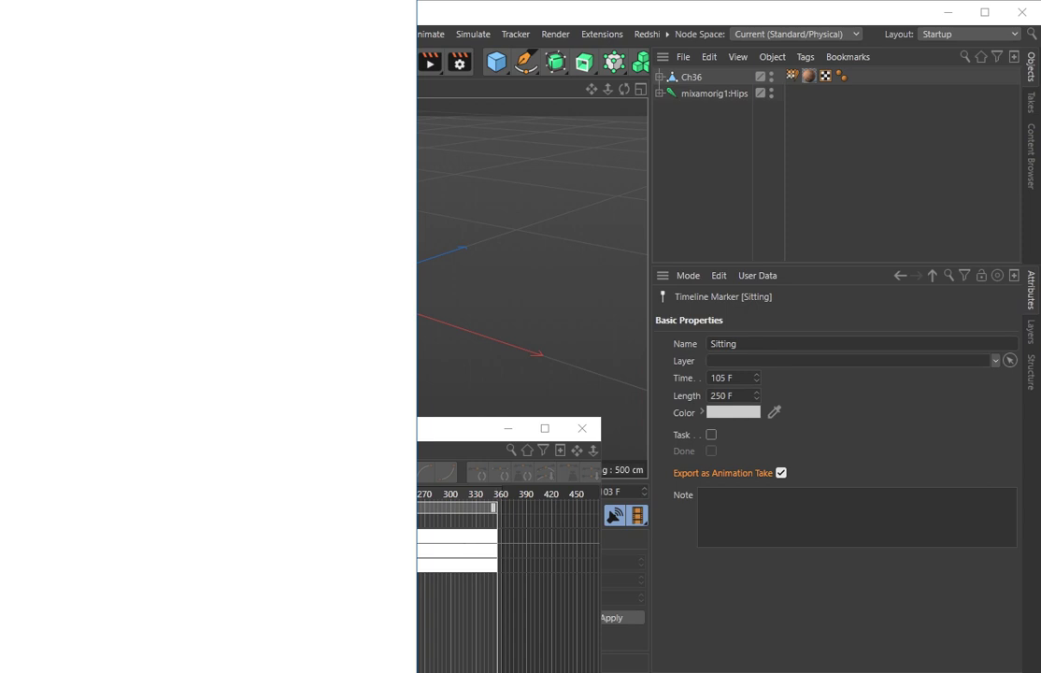
key("Return")
left_click(952, 365)
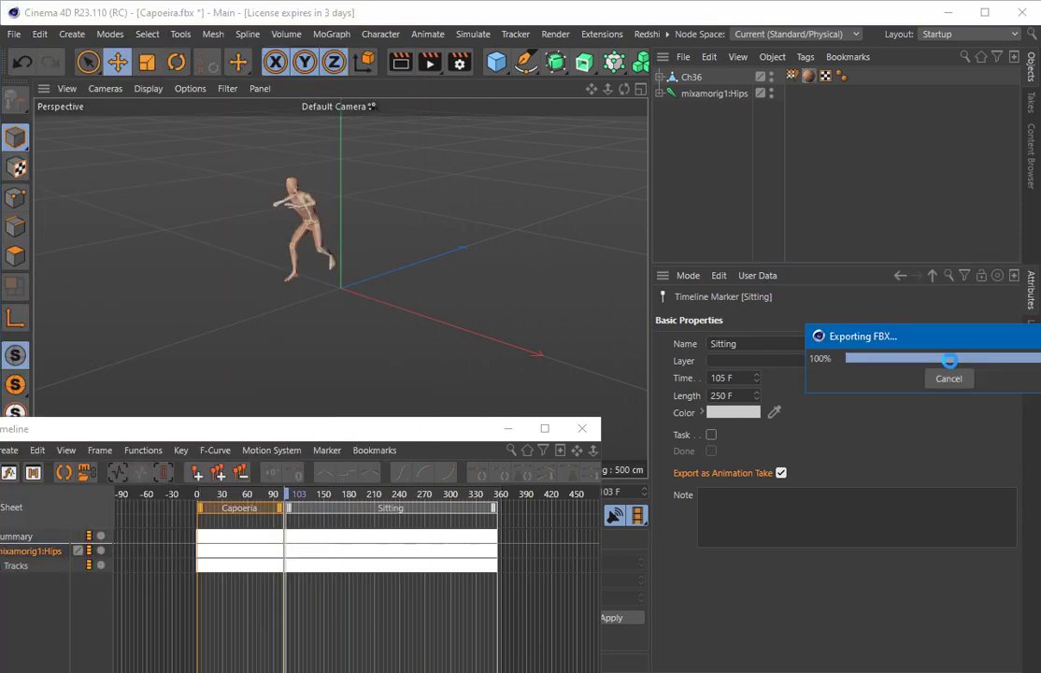
key("alt+Tab")
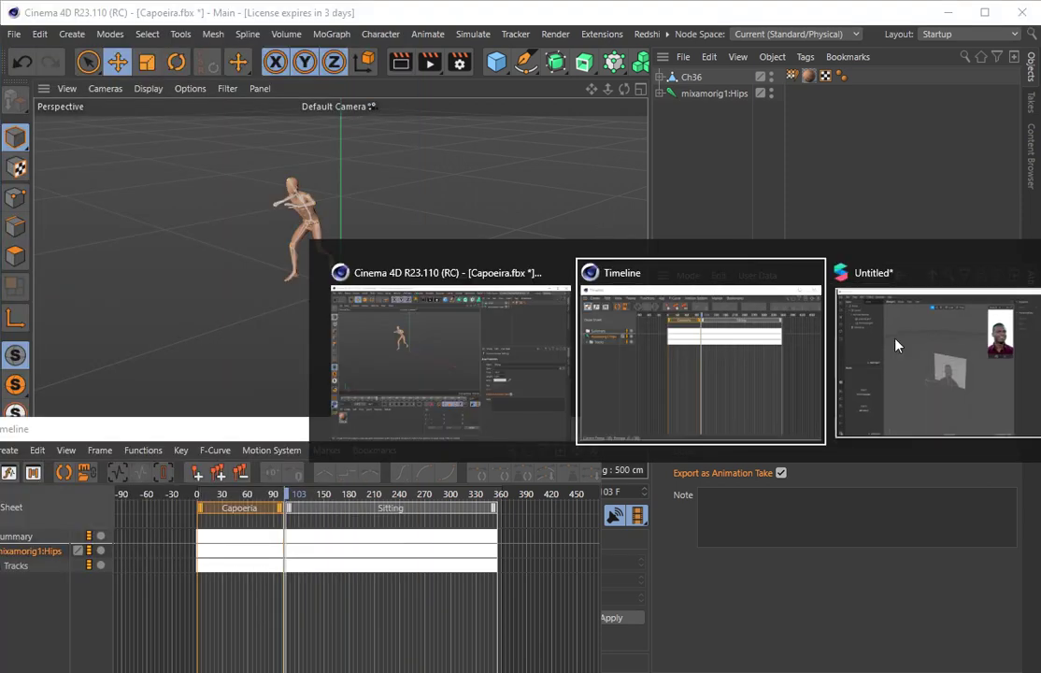
- Import multiple takes test.fbx into Spark AR Assets, check its Sitting clip, and drag the model into the scene
left_click(913, 341)
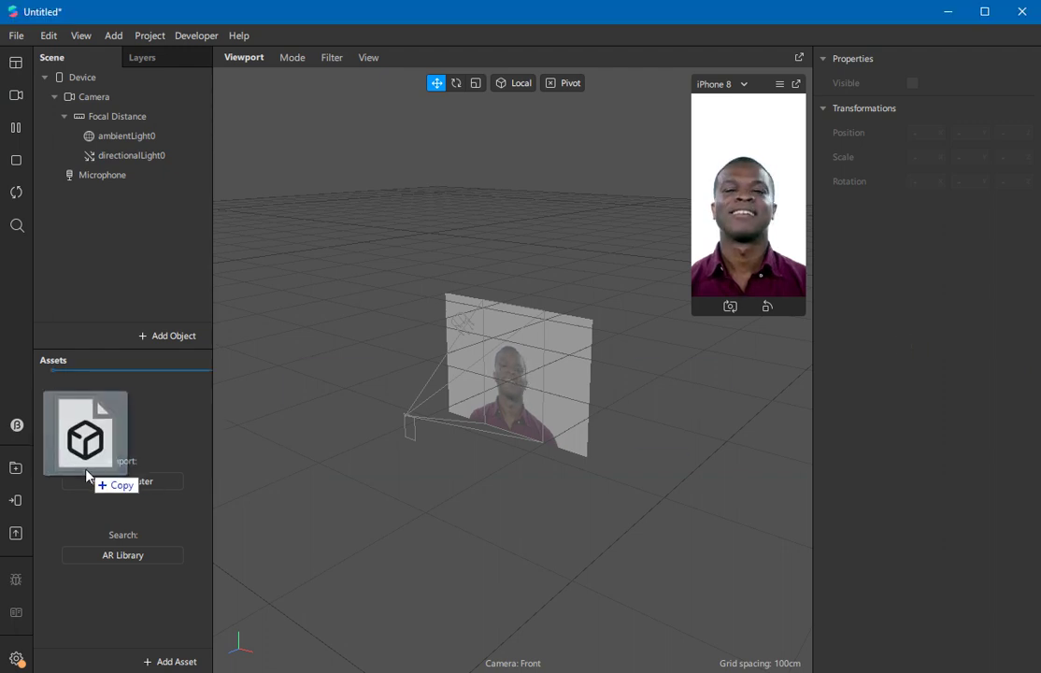
left_click_drag(93, 481, 142, 475)
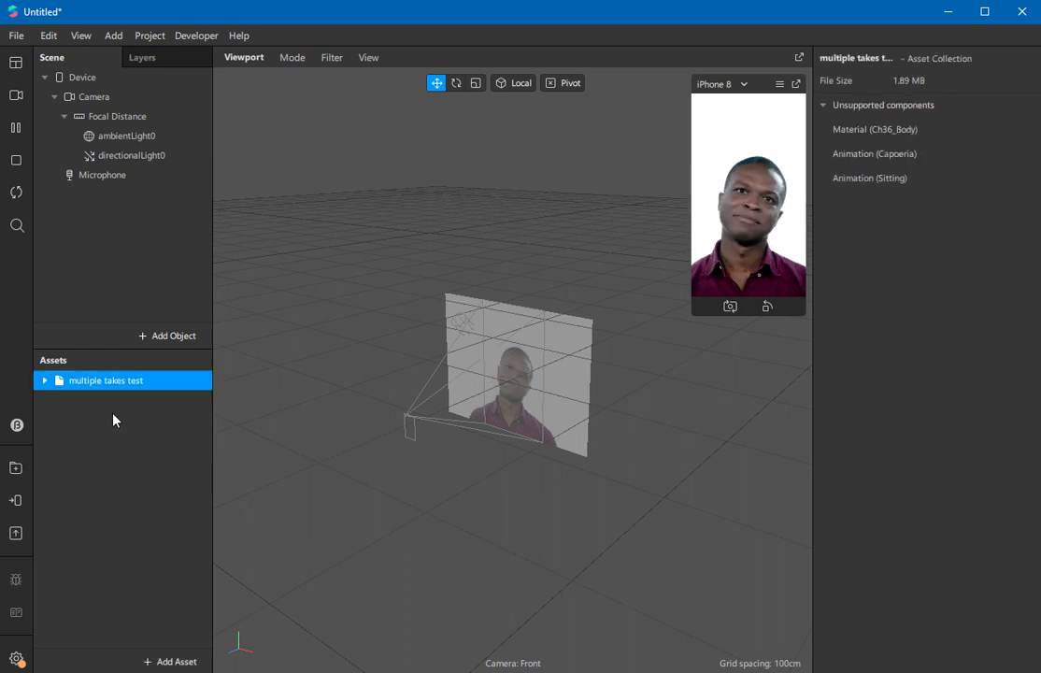
left_click(45, 382)
left_click(110, 439)
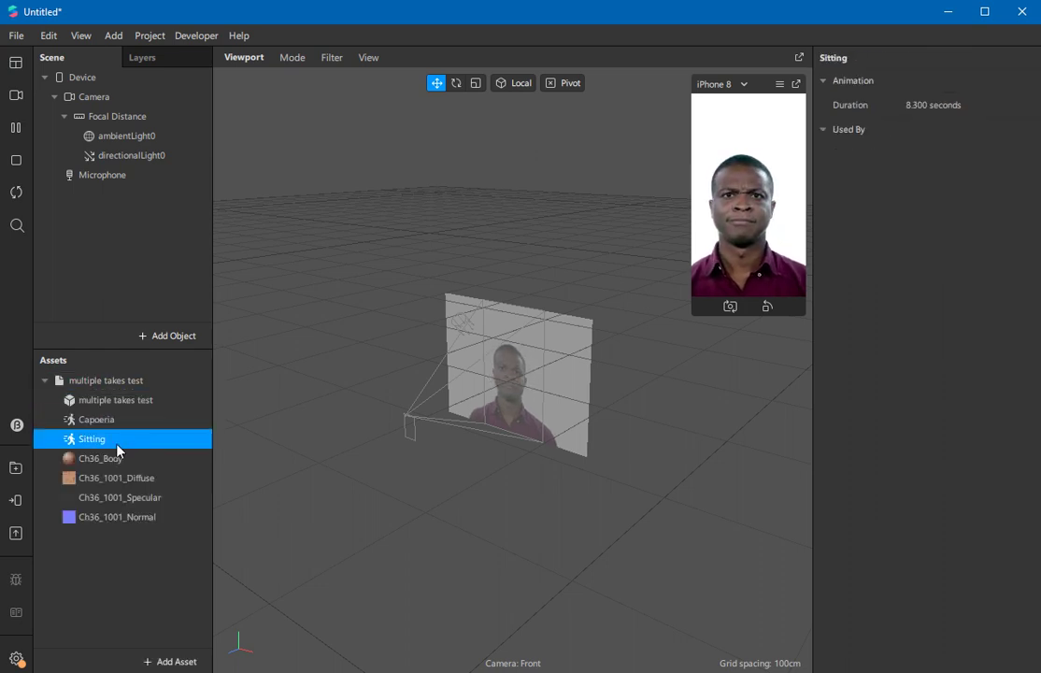
left_click_drag(109, 382, 155, 117)
- Give the multiple takes test model a new animation controller and select its playback controller
left_click(931, 157)
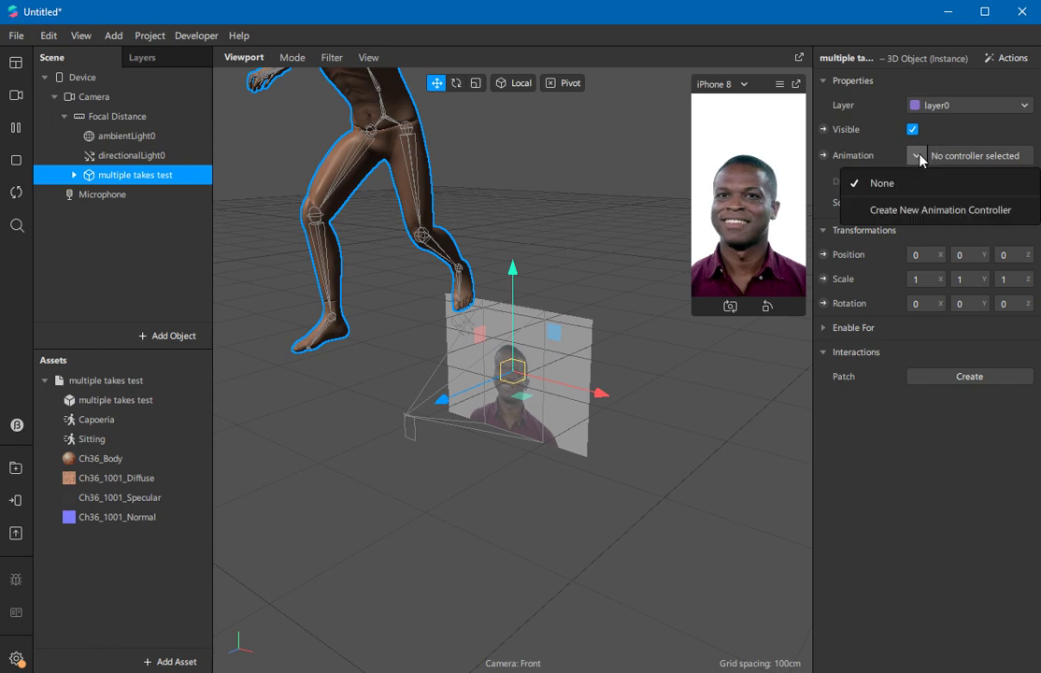
left_click(921, 212)
left_click(111, 557)
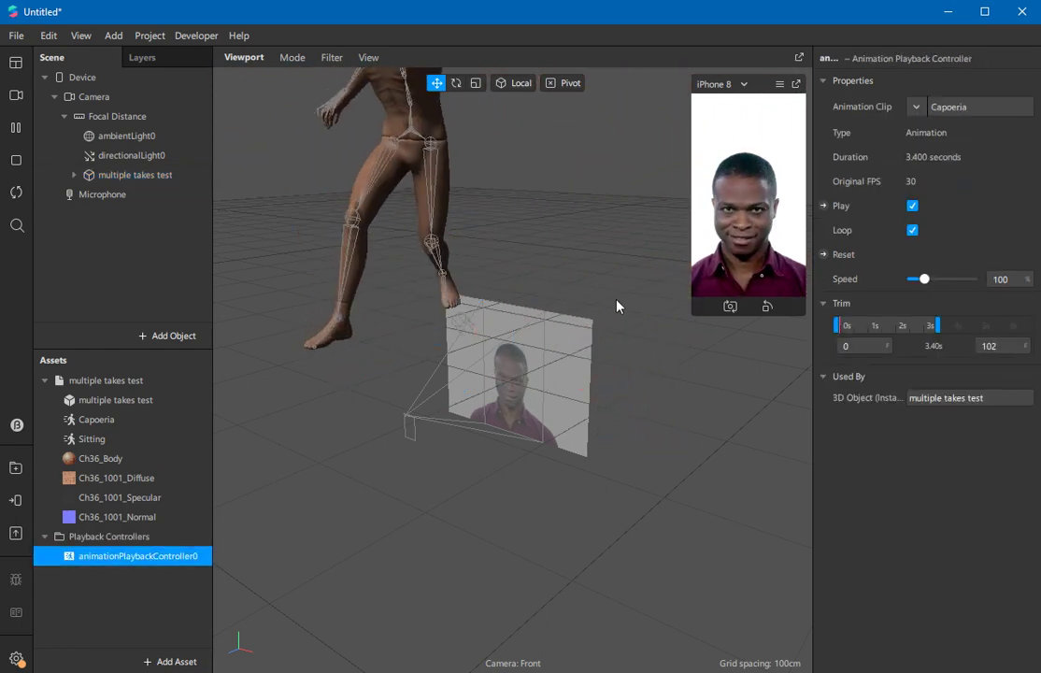
- Switch the Animation Clip to Sitting, then back to Capoeria
left_click(916, 107)
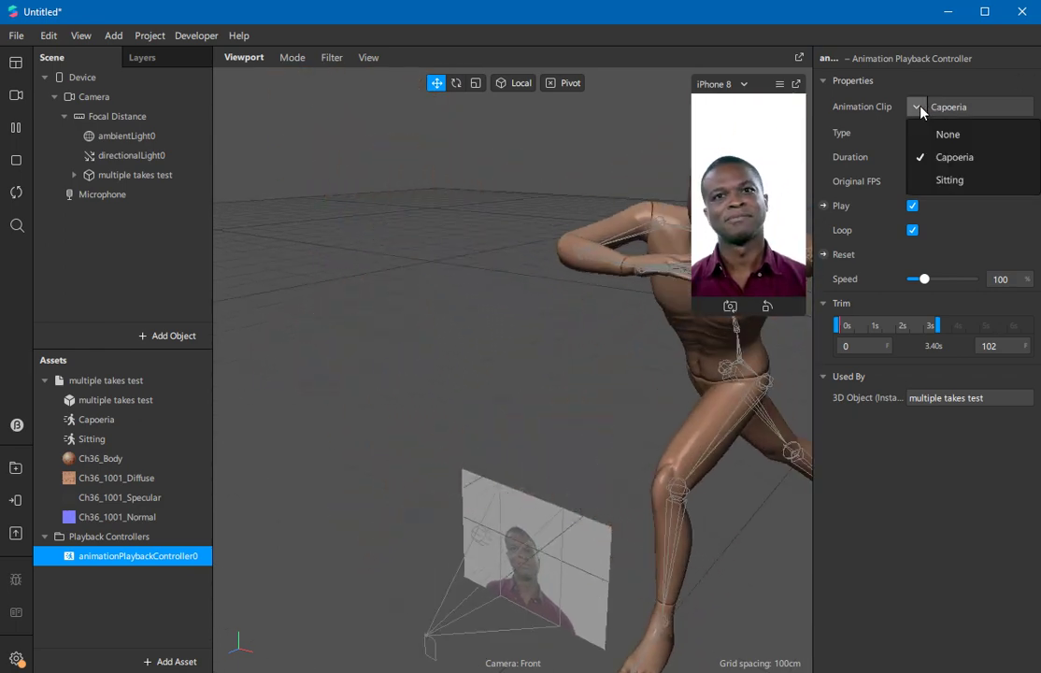
left_click(959, 181)
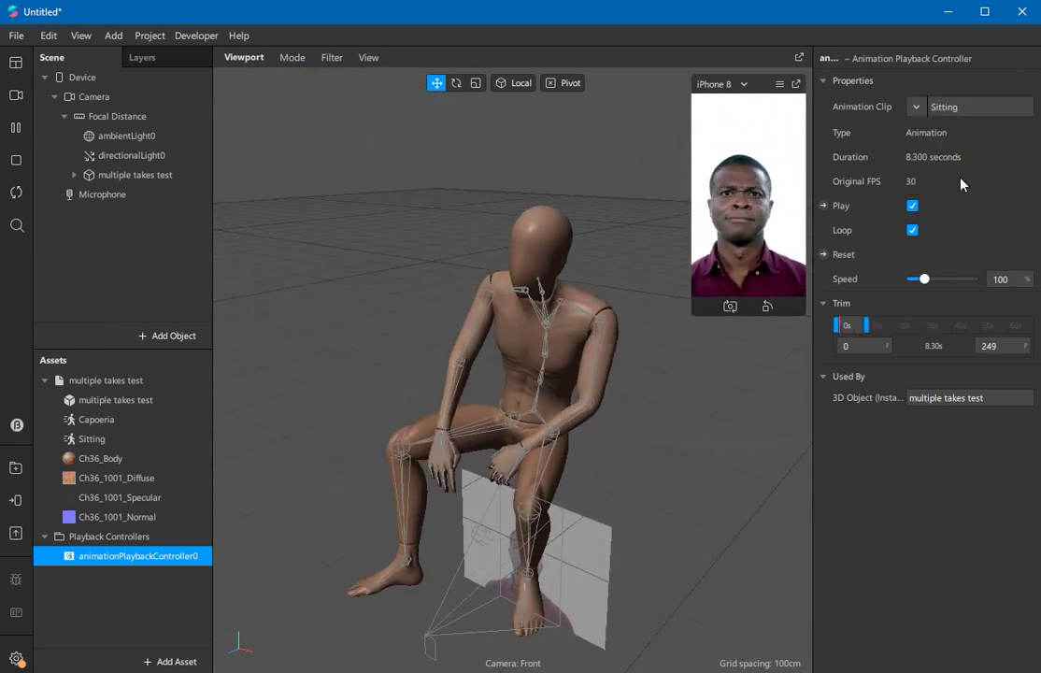
left_click(916, 108)
left_click(954, 157)
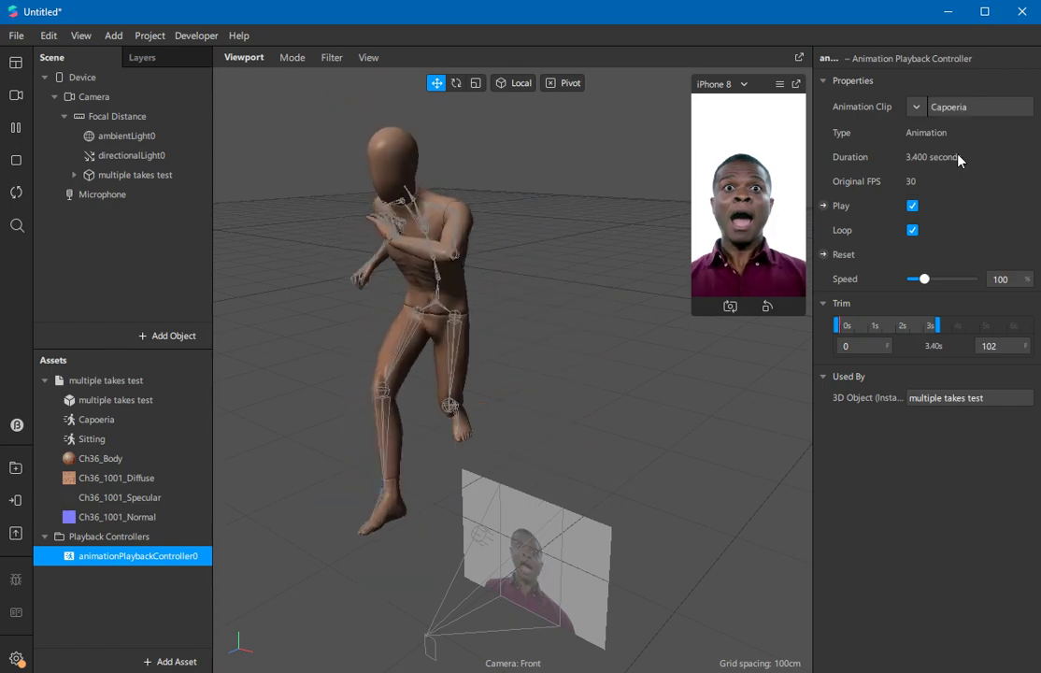